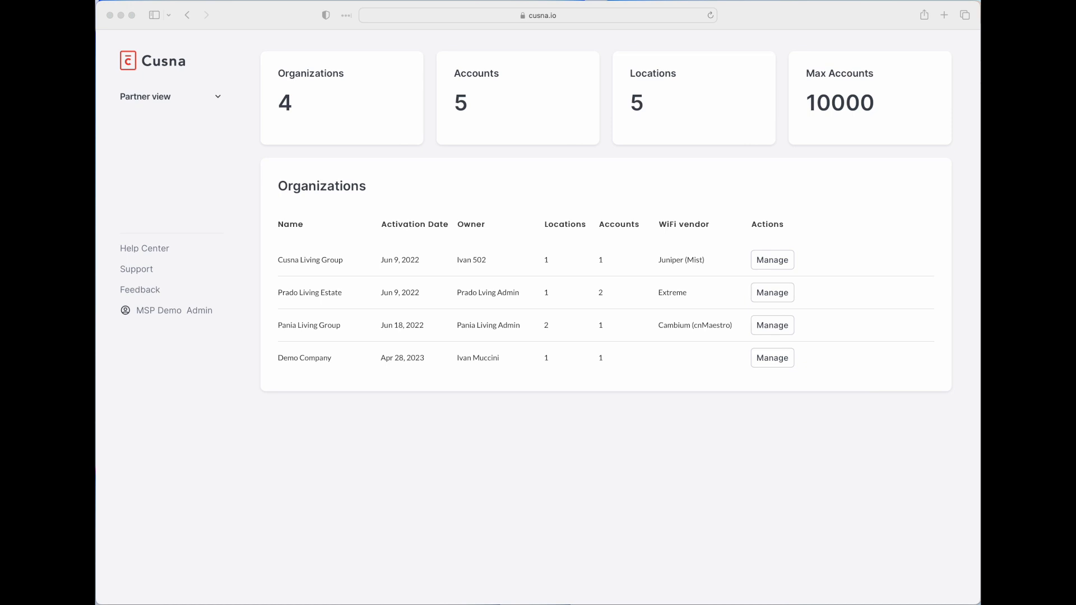
- Focus the browser and open the Partner view organization dropdown in the sidebar
click(351, 464)
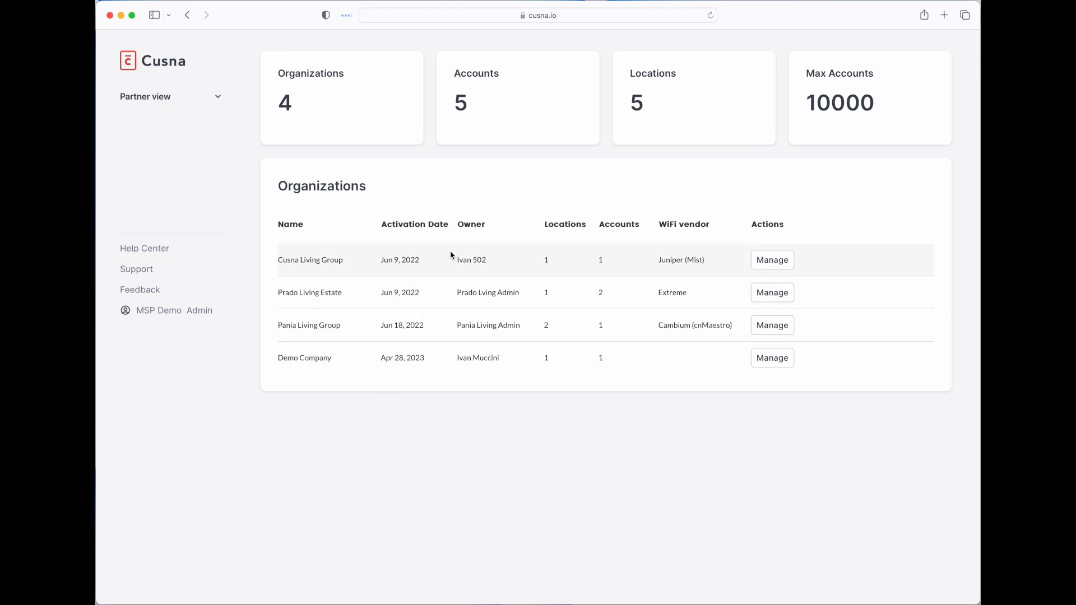
click(204, 95)
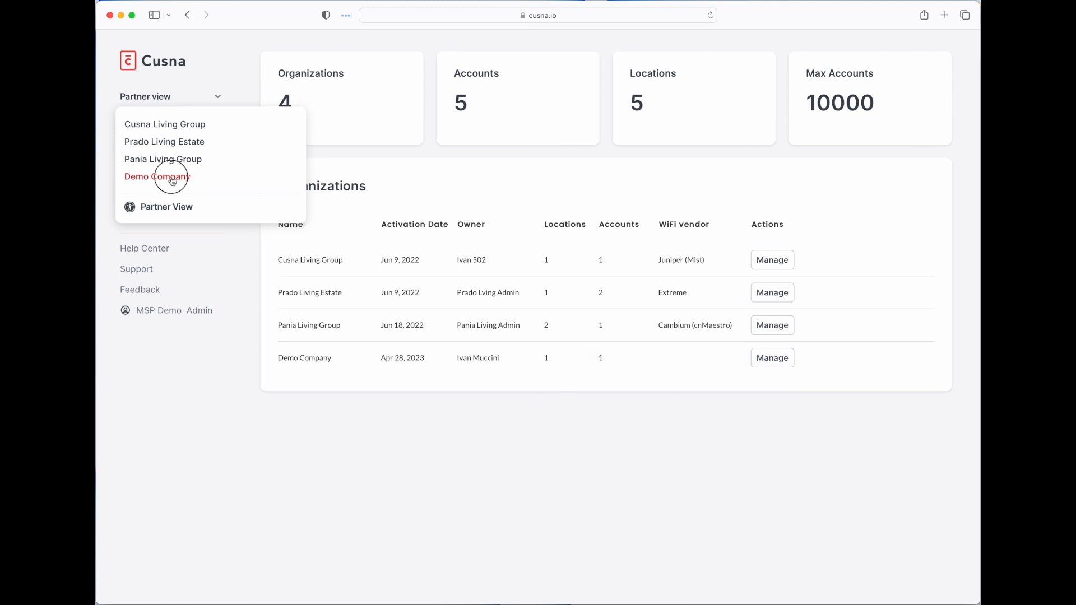
- Switch to Demo Company and look over its home dashboard
click(172, 178)
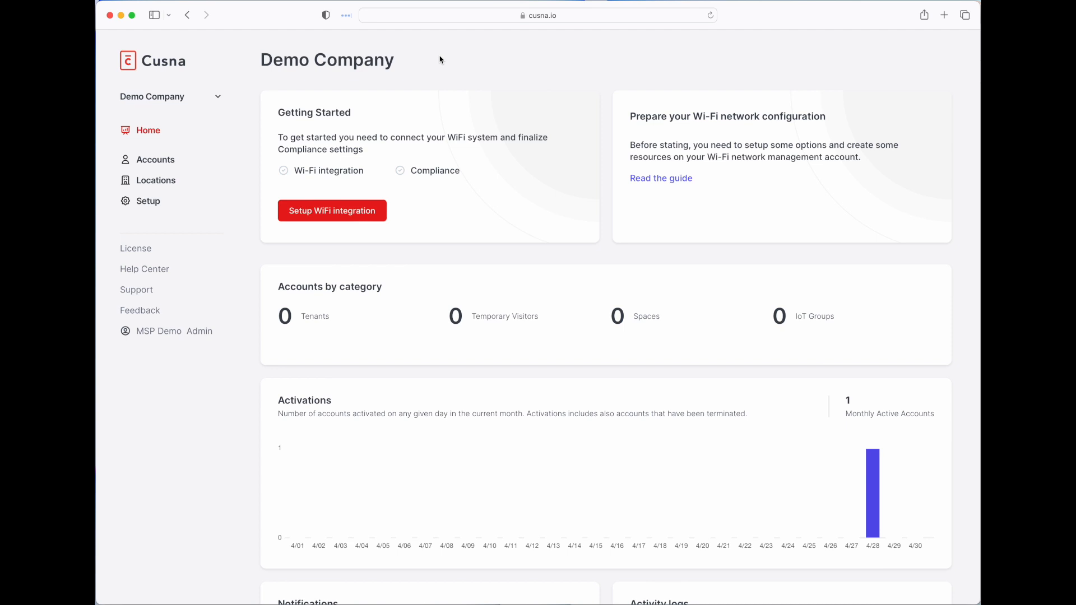
scroll(593, 293, down, 6)
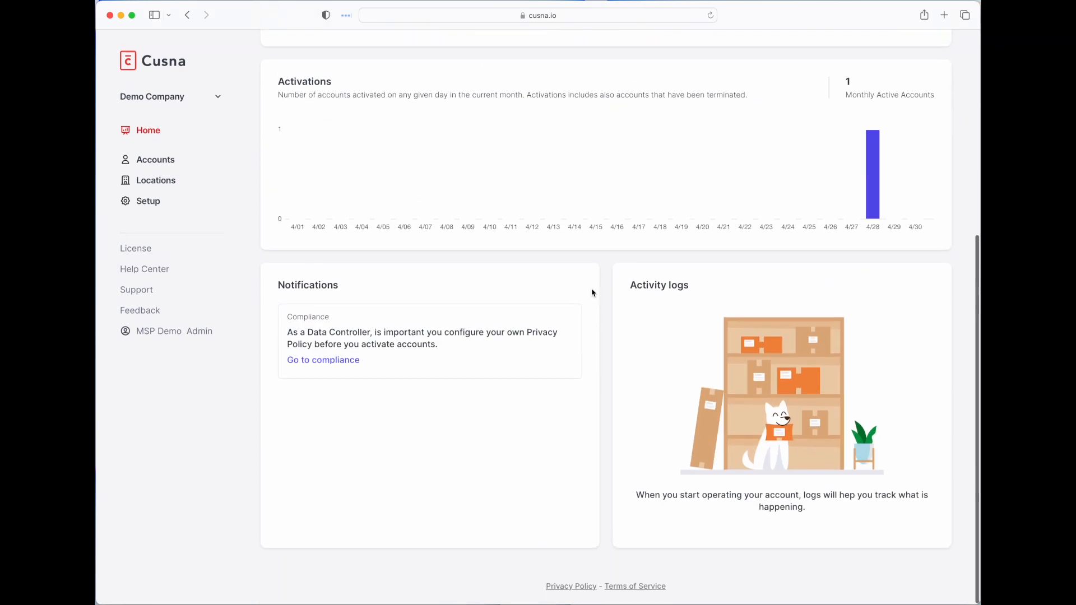
scroll(593, 293, up, 7)
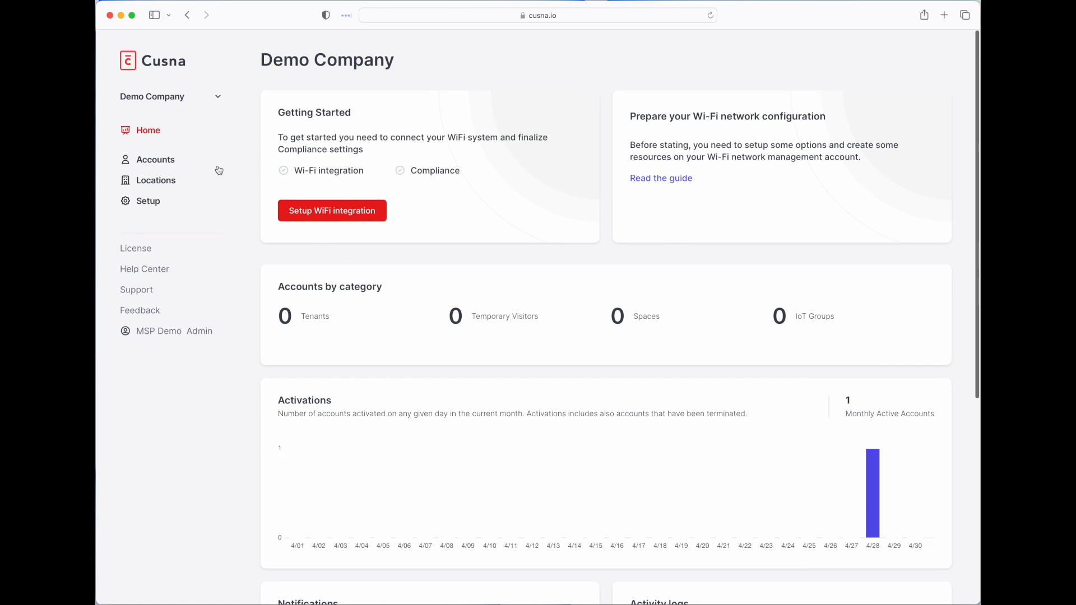
- Start a WiFi integration with Juniper (Mist) as vendor and paste the access token
click(355, 212)
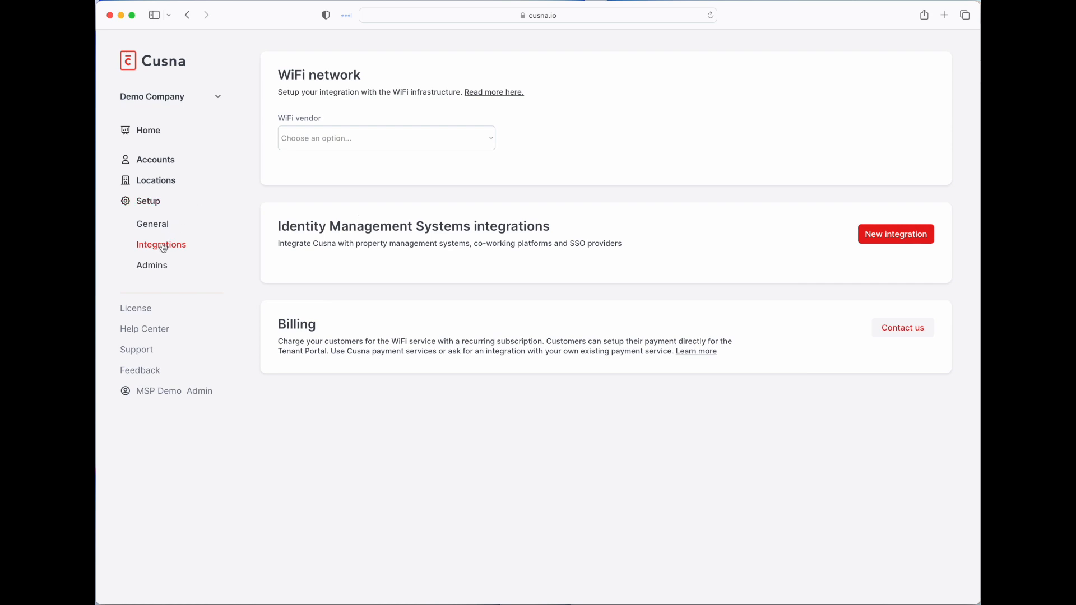
click(470, 138)
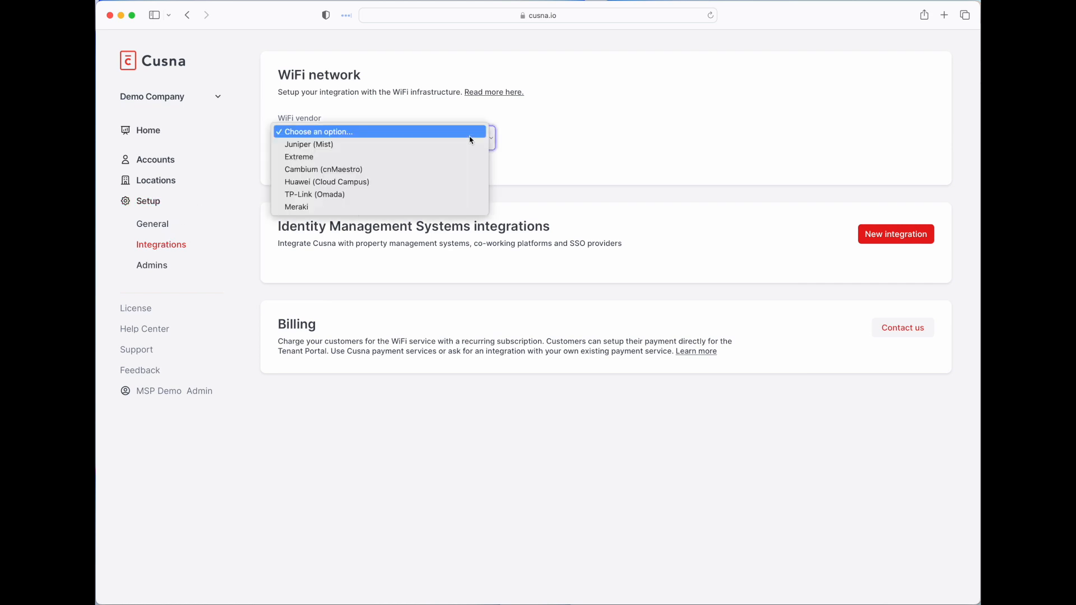
click(459, 143)
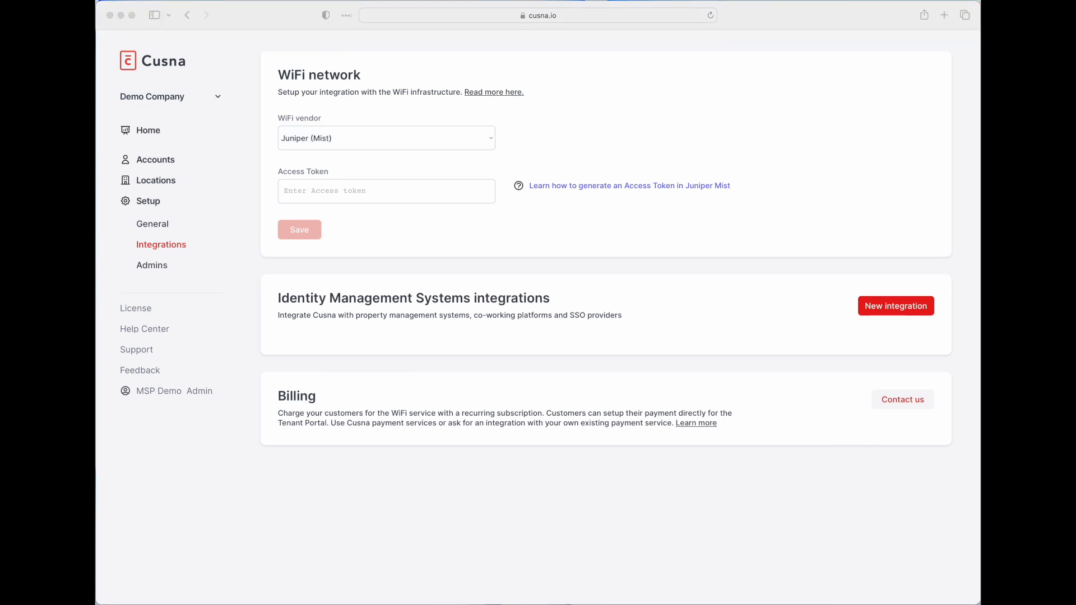
click(337, 197)
key(super+v)
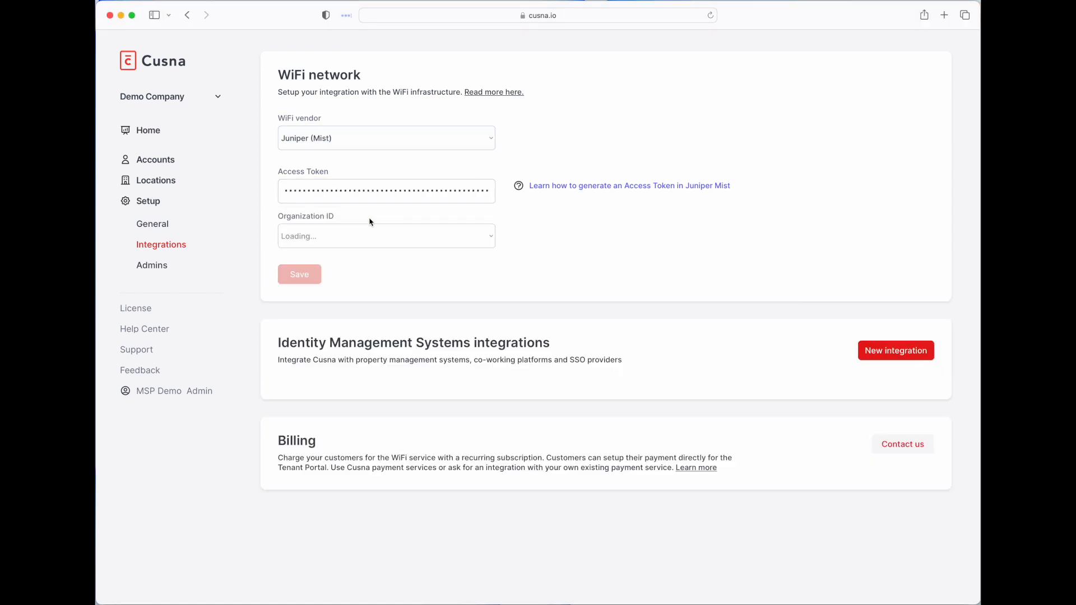
- Select the Mist organization ID, set PSK mode to Site Level, and save the integration
click(350, 236)
click(352, 241)
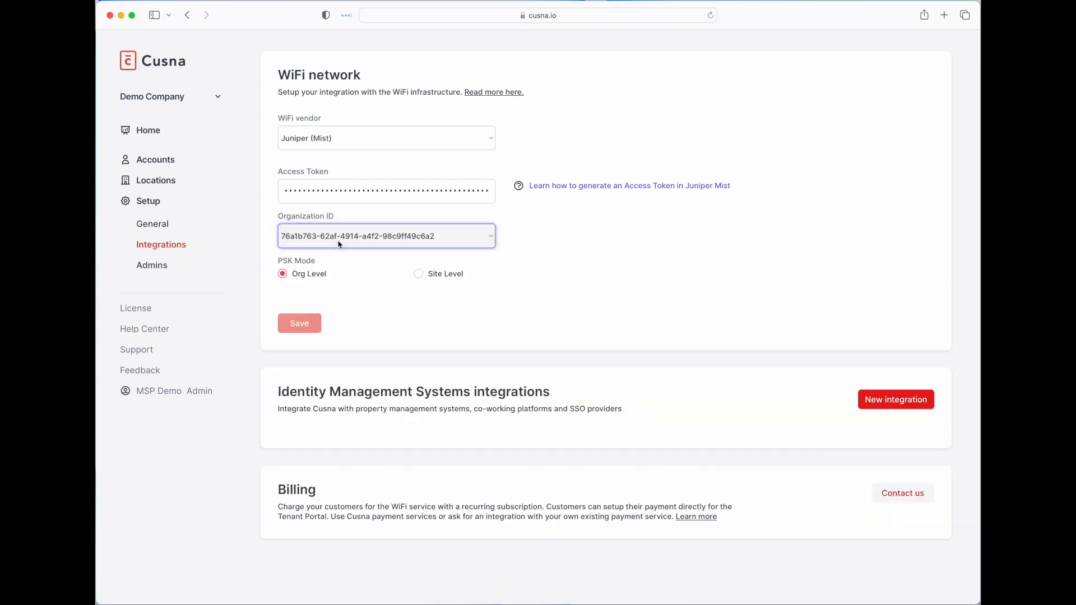
click(442, 272)
click(283, 274)
click(442, 278)
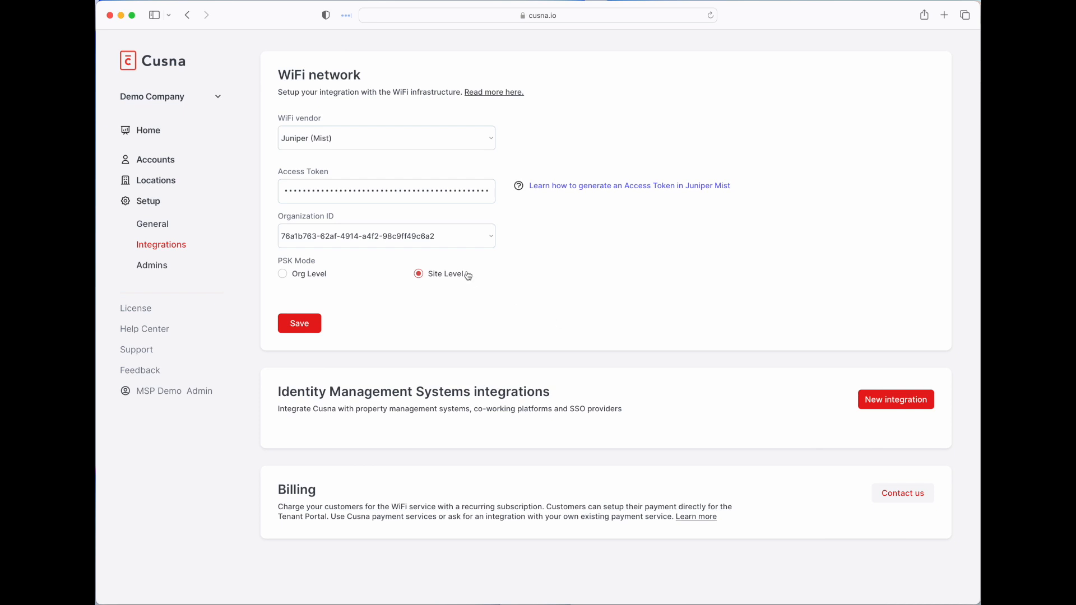
click(304, 324)
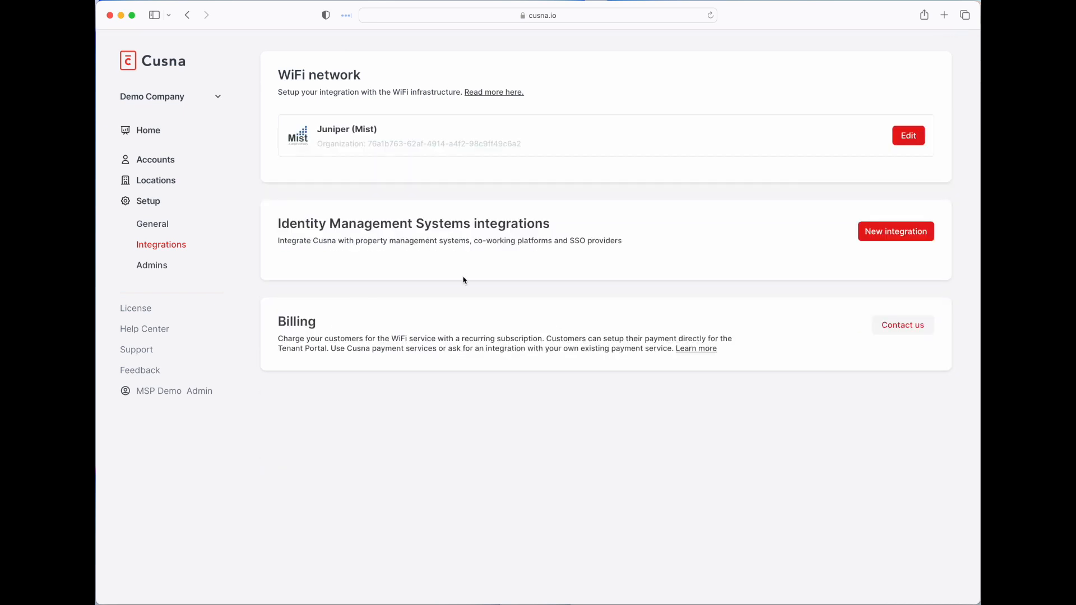
- Cancel a new identity-system integration without choosing a system, then go to General settings
click(906, 237)
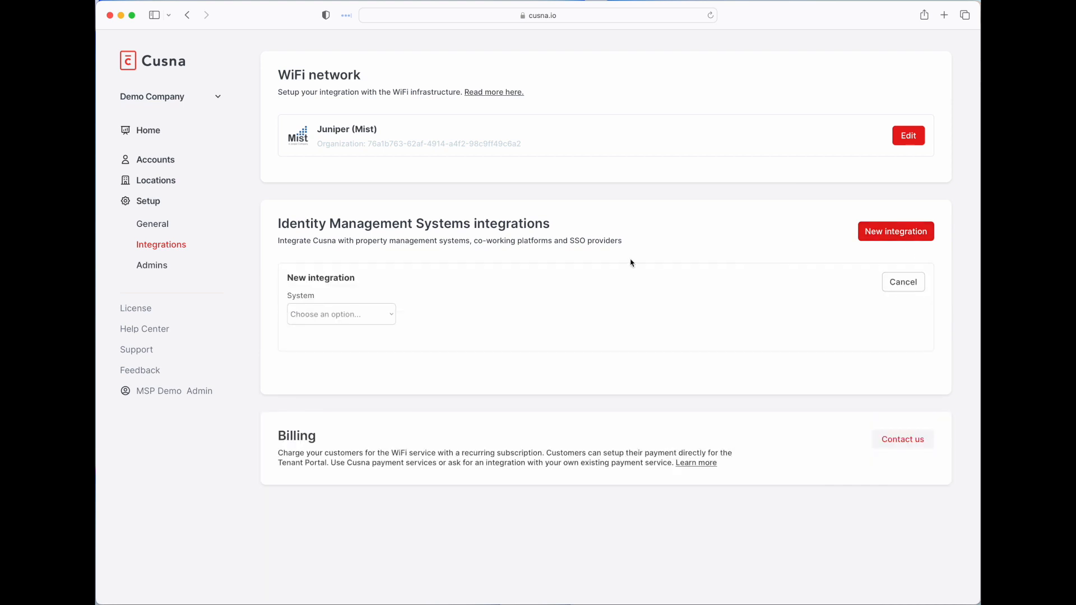
click(375, 312)
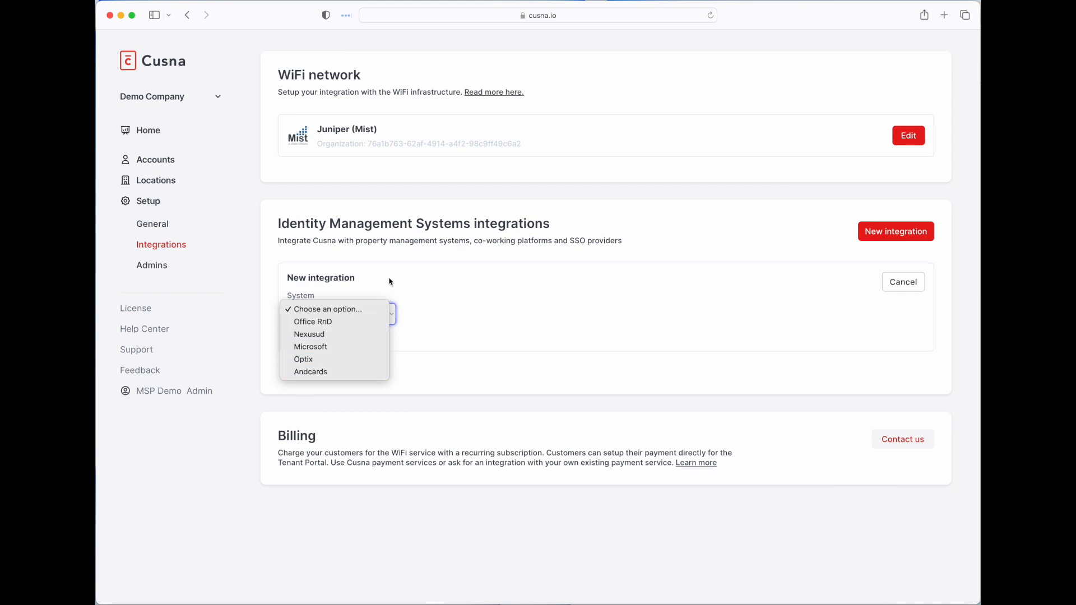
click(486, 277)
click(903, 284)
click(156, 227)
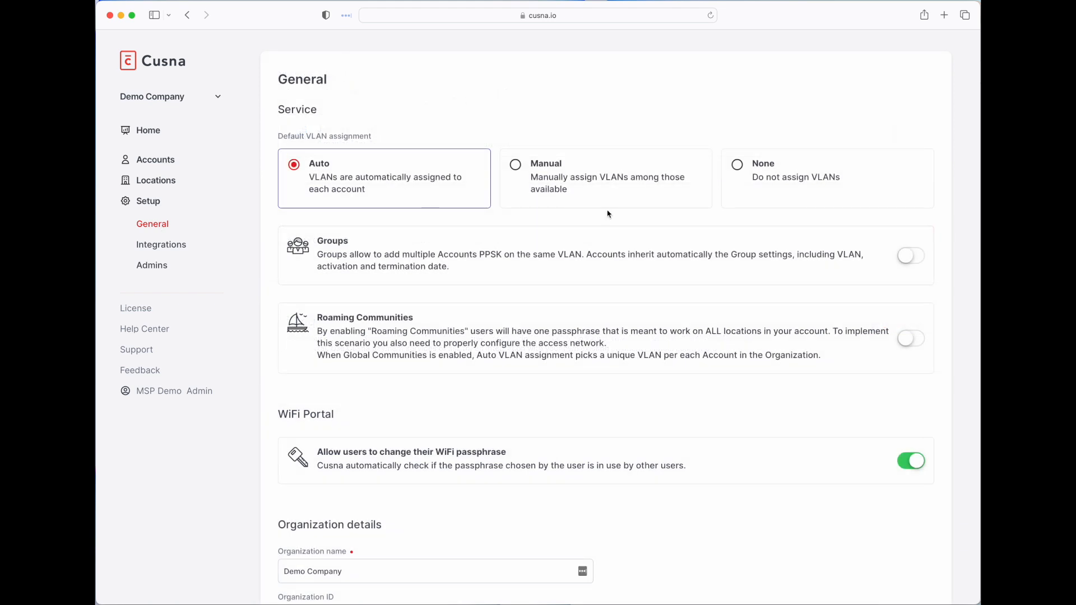
- Keep VLAN assignment on Auto after trying None and Manual, and switch Groups on
click(781, 181)
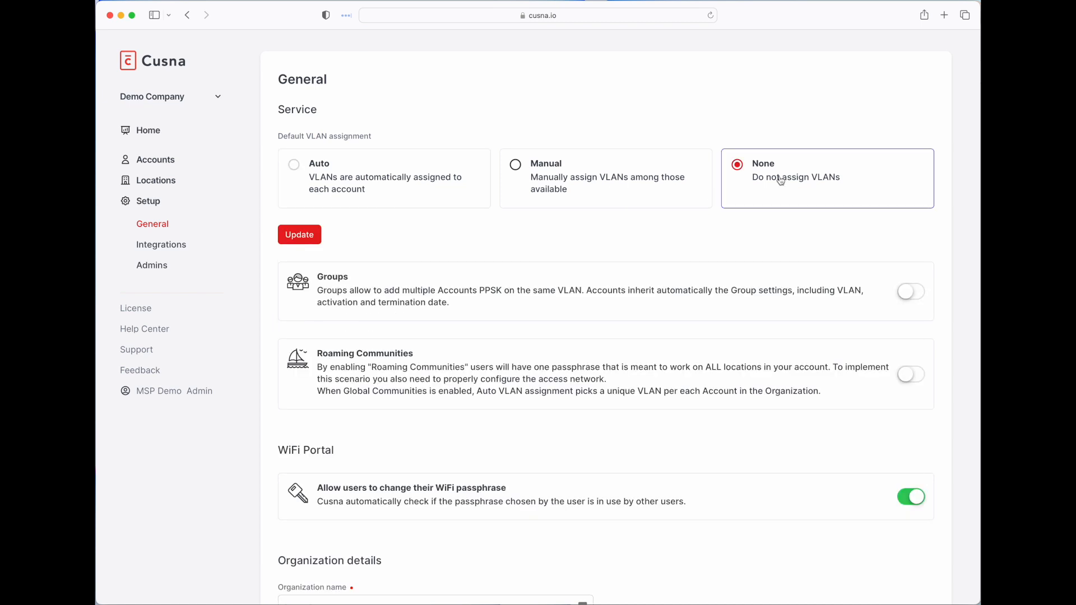
click(425, 182)
click(555, 182)
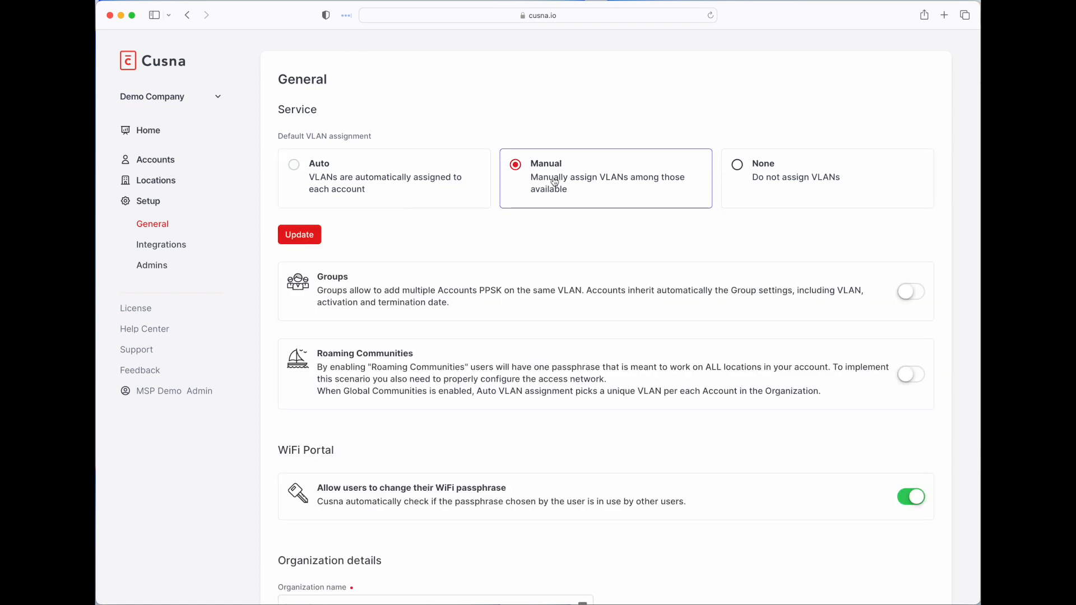
click(365, 177)
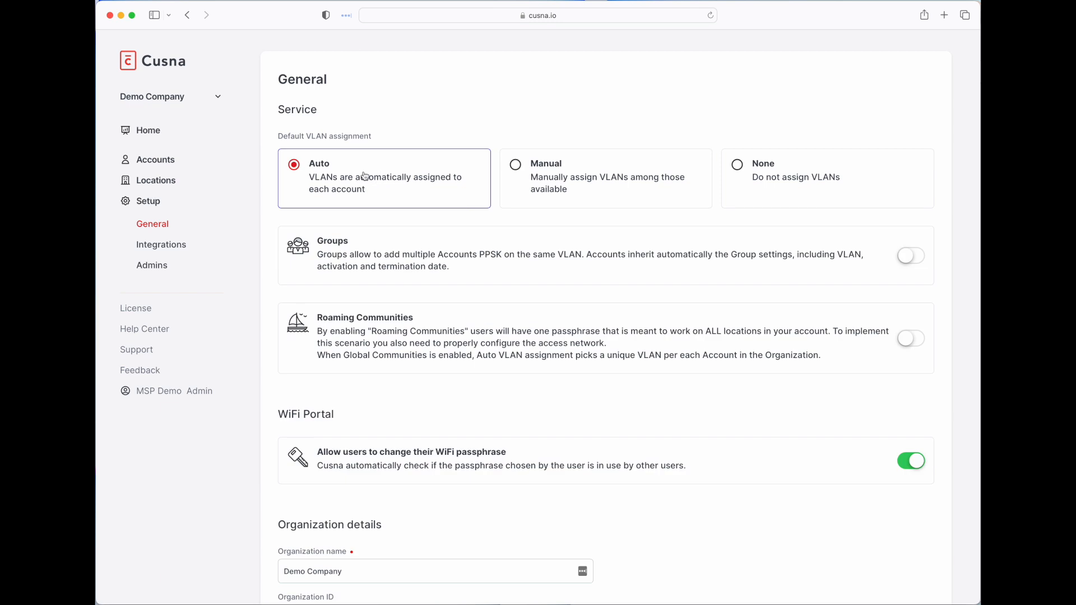
click(912, 258)
click(163, 162)
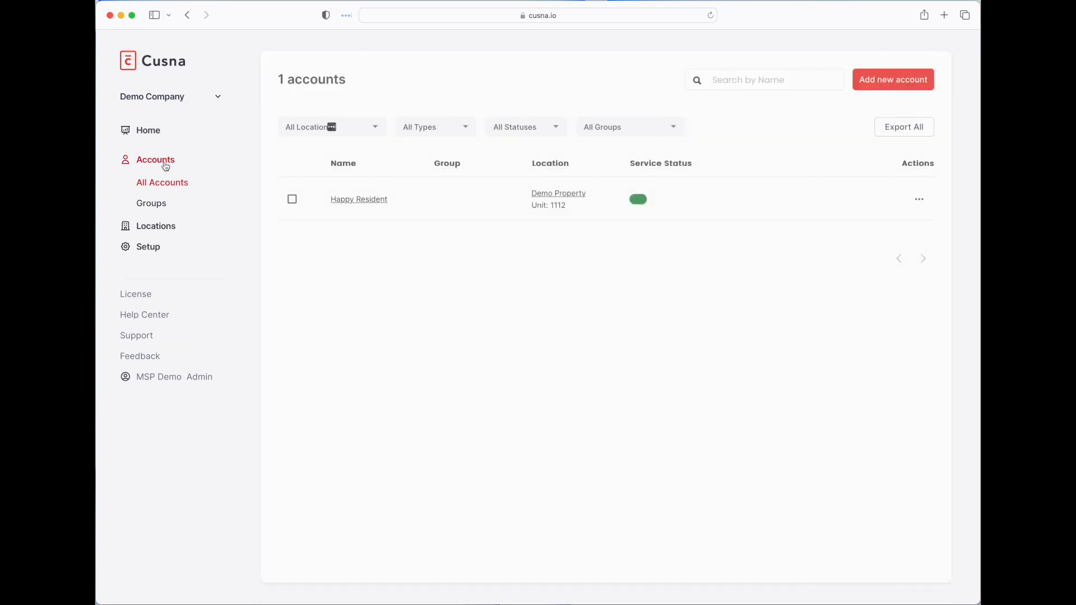
click(154, 205)
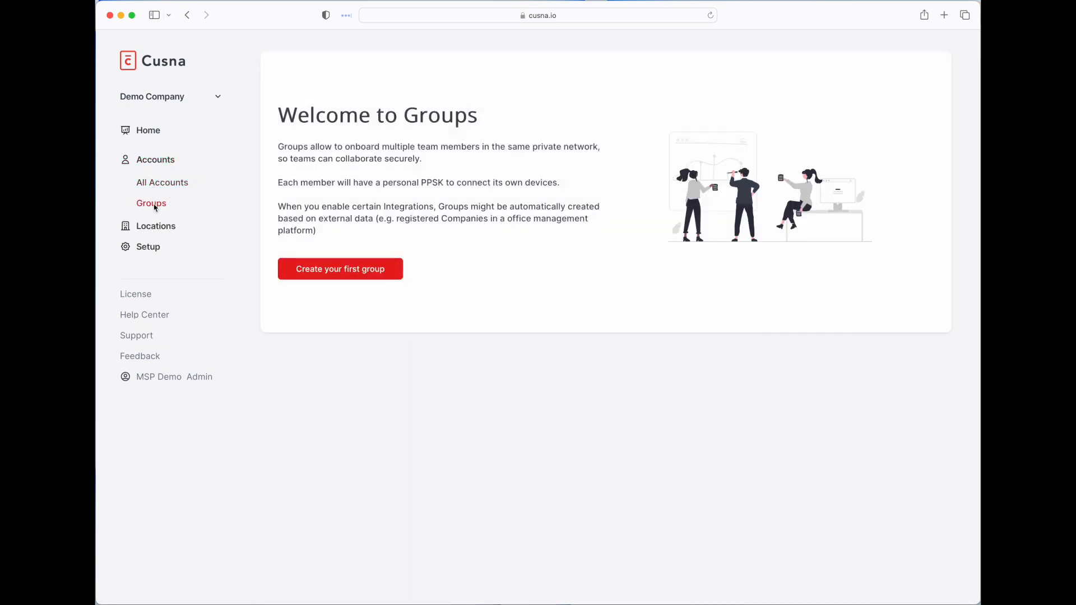
click(147, 247)
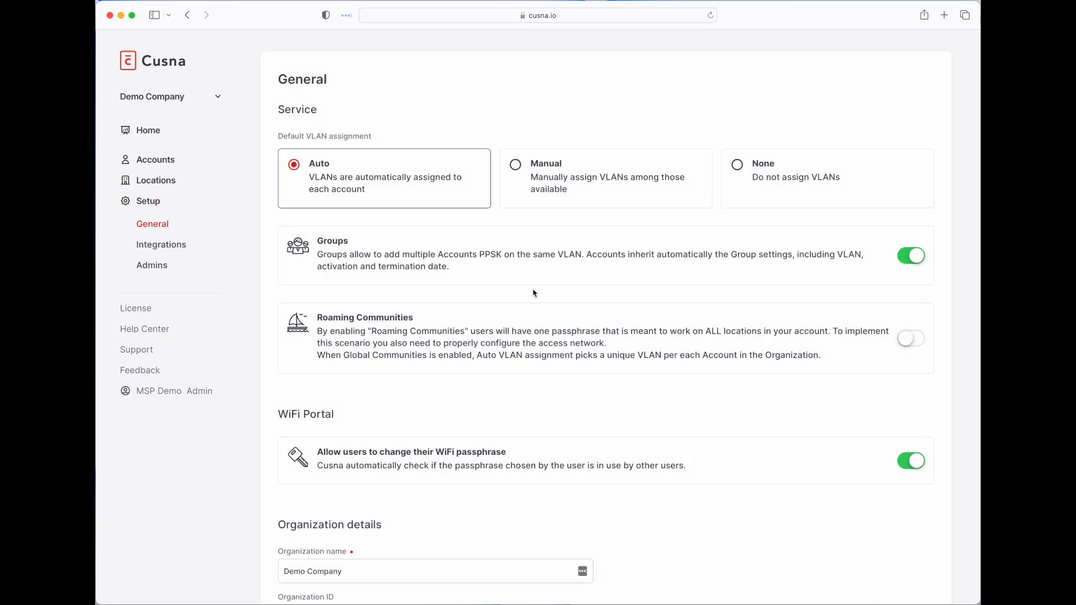
drag(336, 331, 502, 346)
click(502, 346)
- Review the WiFi Portal section, leaving user passphrase changes allowed
scroll(775, 383, down, 5)
scroll(776, 382, down, 1)
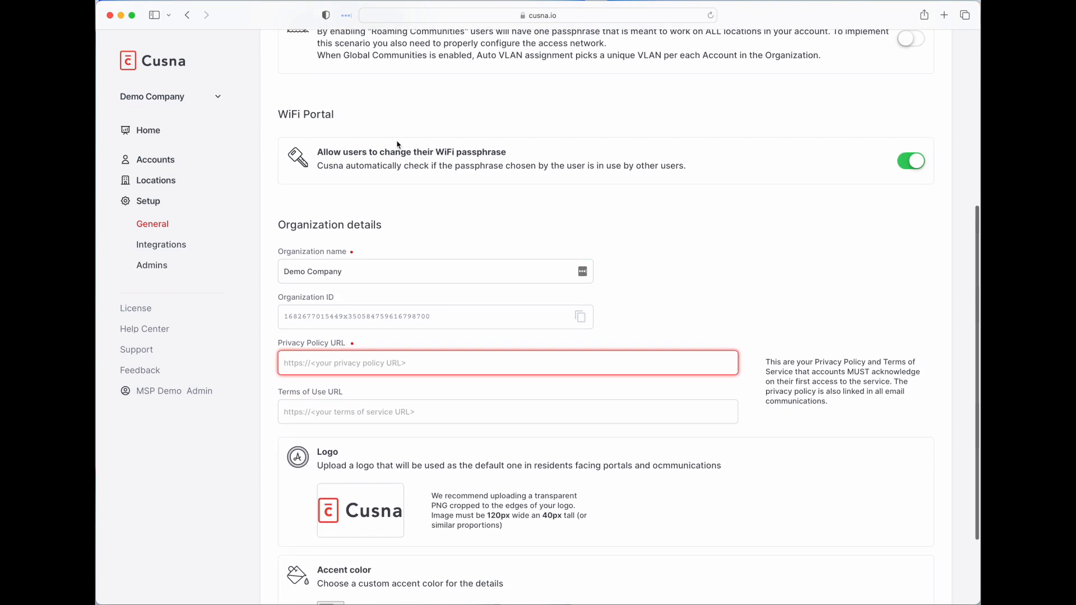
drag(288, 114, 322, 114)
click(364, 126)
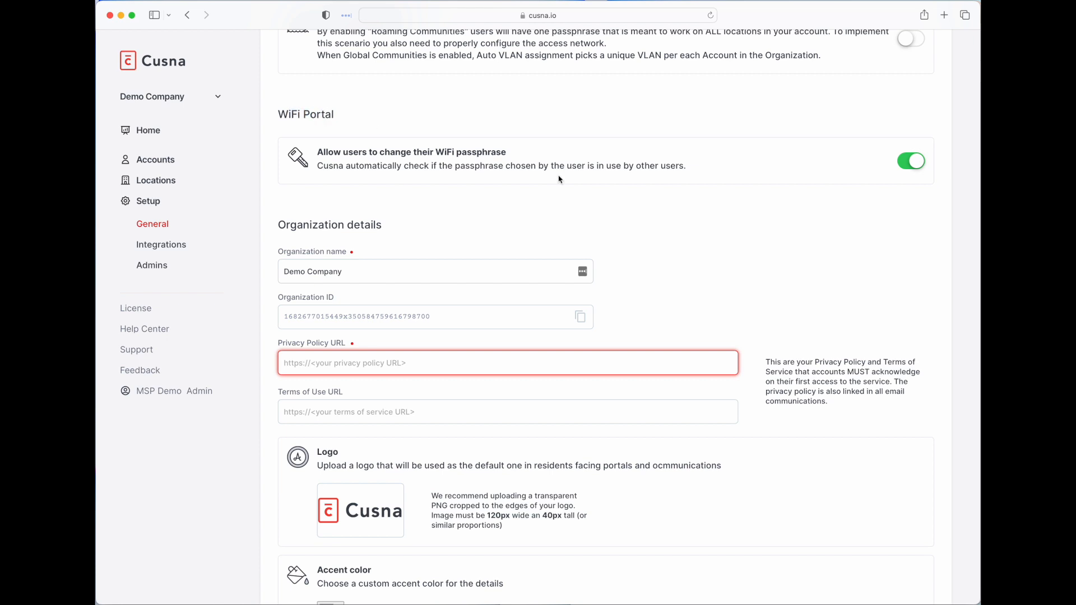
click(906, 168)
click(906, 168)
scroll(716, 212, down, 1)
click(459, 351)
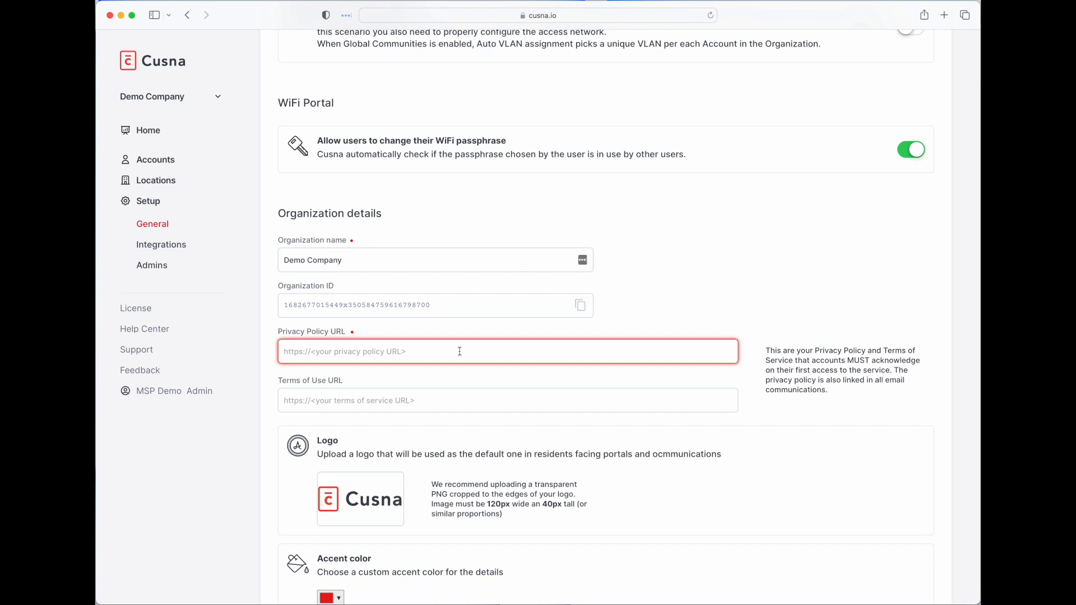
text(https://c)
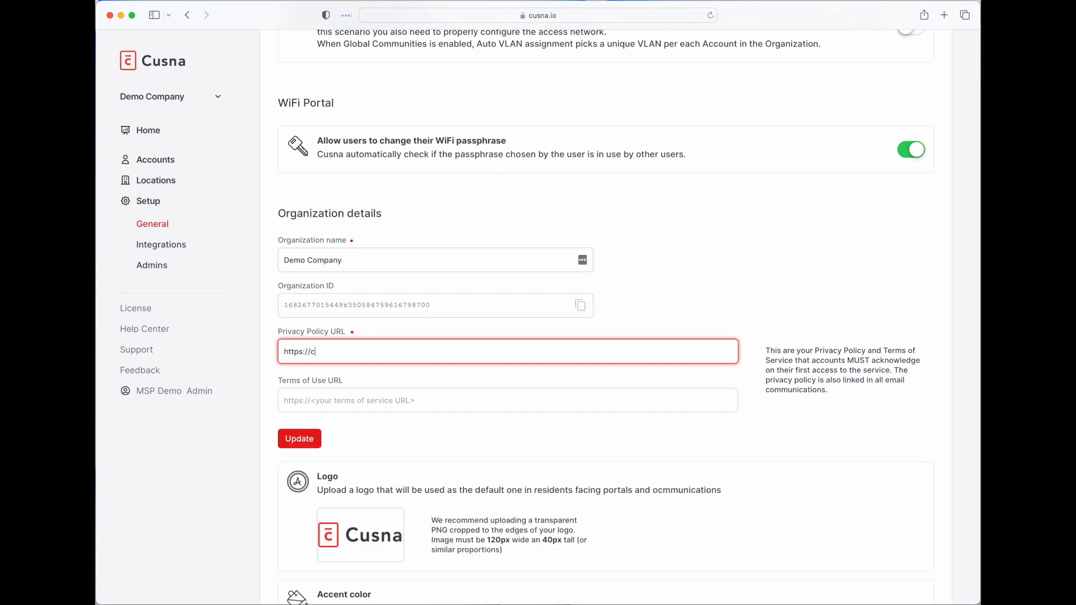
text(usna.io/privacy-policy)
click(300, 438)
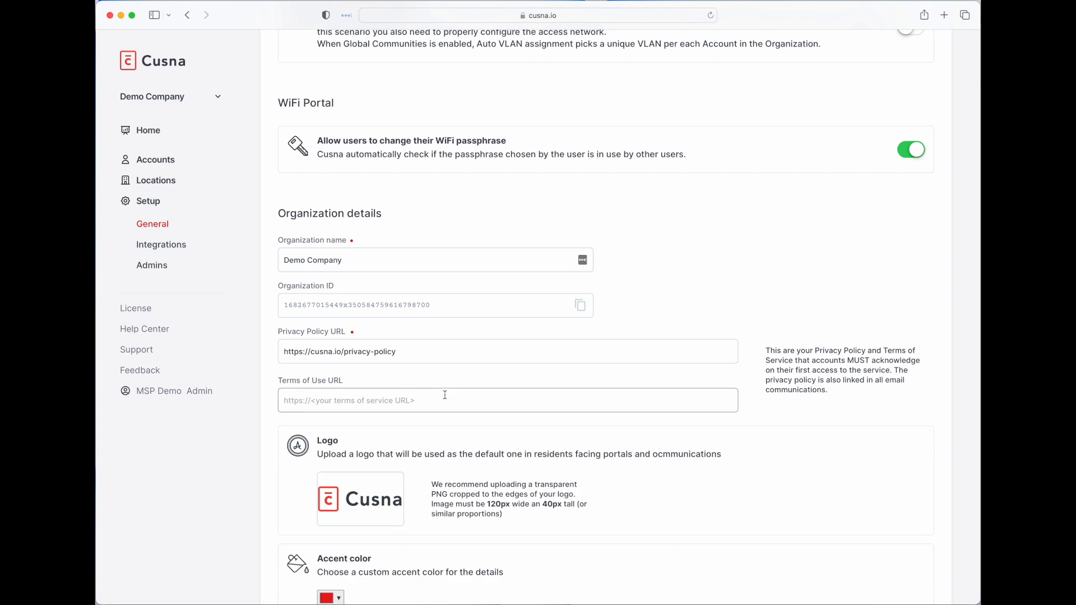
scroll(445, 395, down, 3)
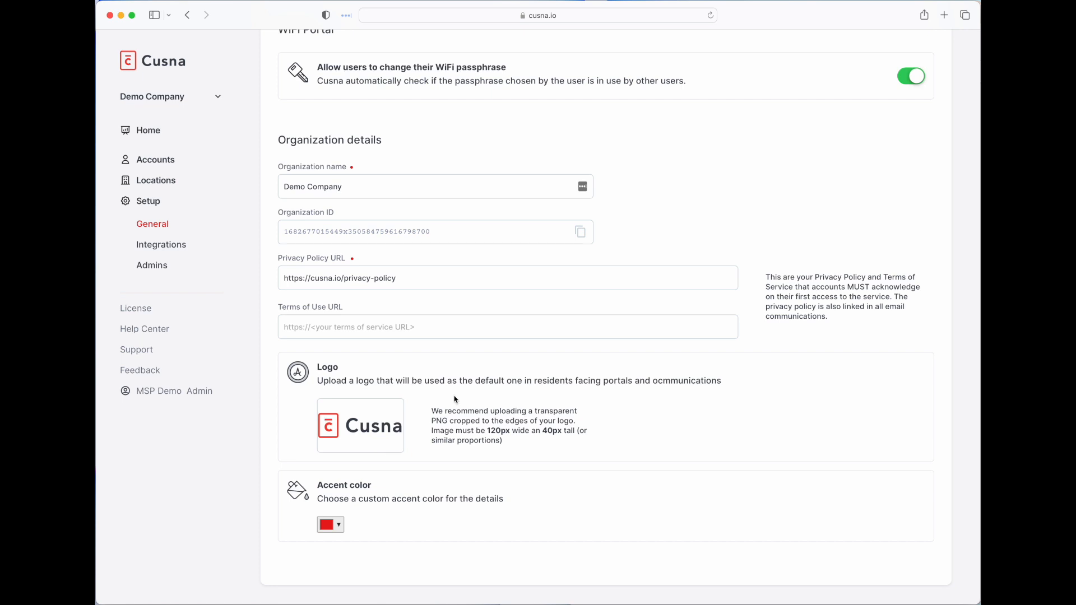
scroll(454, 399, up, 15)
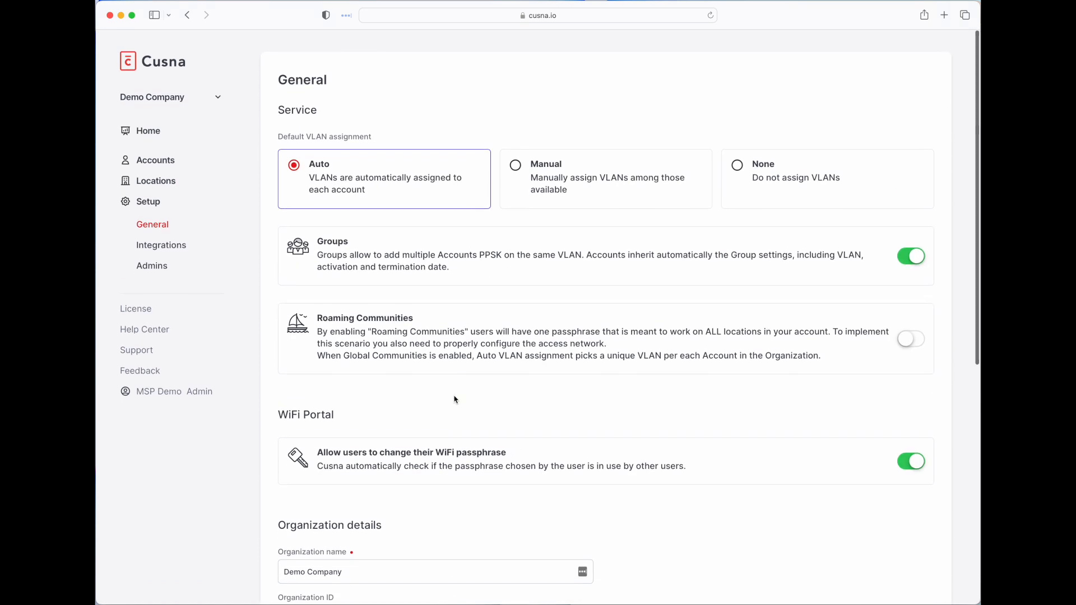
click(169, 182)
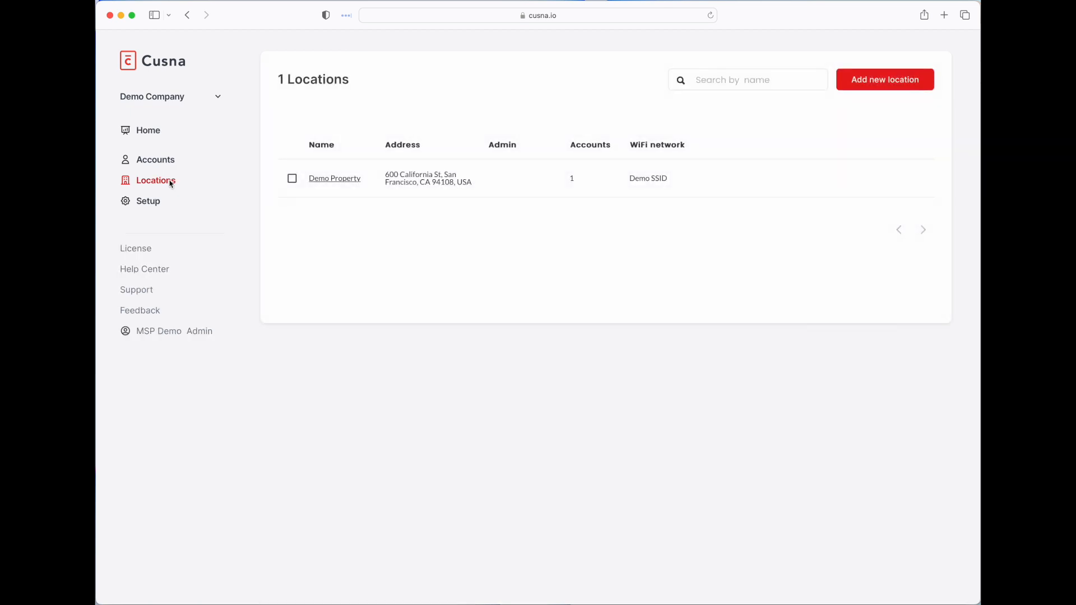
click(885, 81)
click(641, 159)
text(Location Test)
click(364, 198)
click(376, 228)
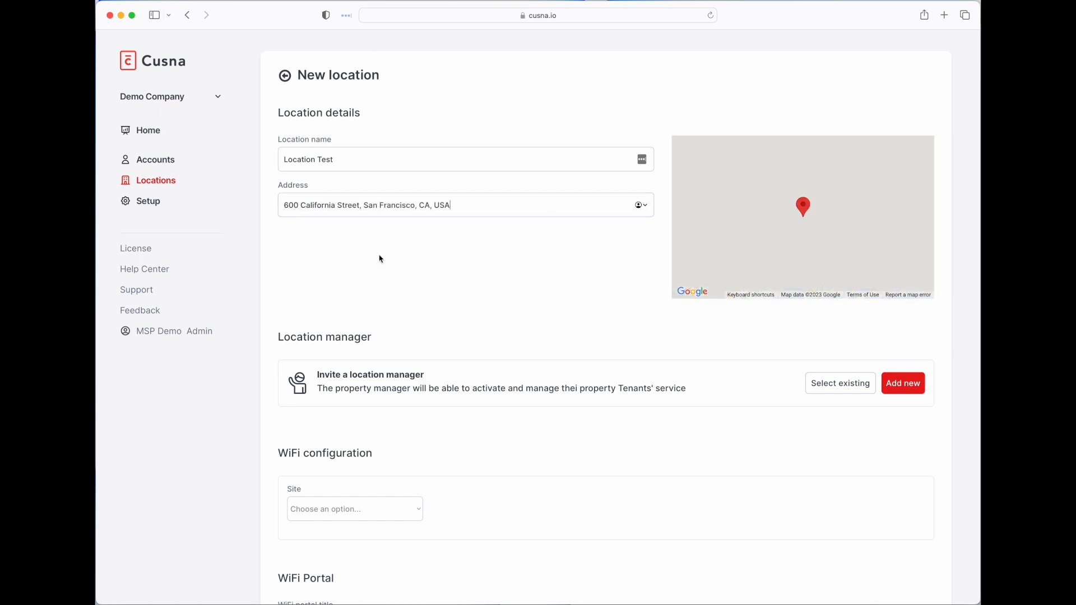
- Link the location to WiFi site Location One and SSID Residents Premium WiFi
scroll(380, 259, down, 3)
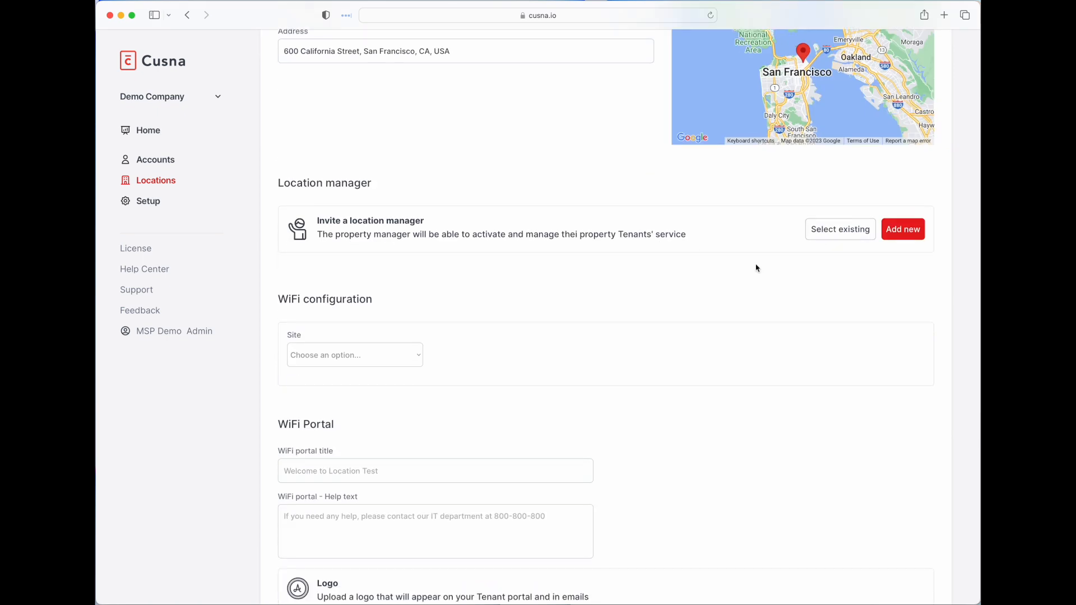
scroll(492, 291, down, 1)
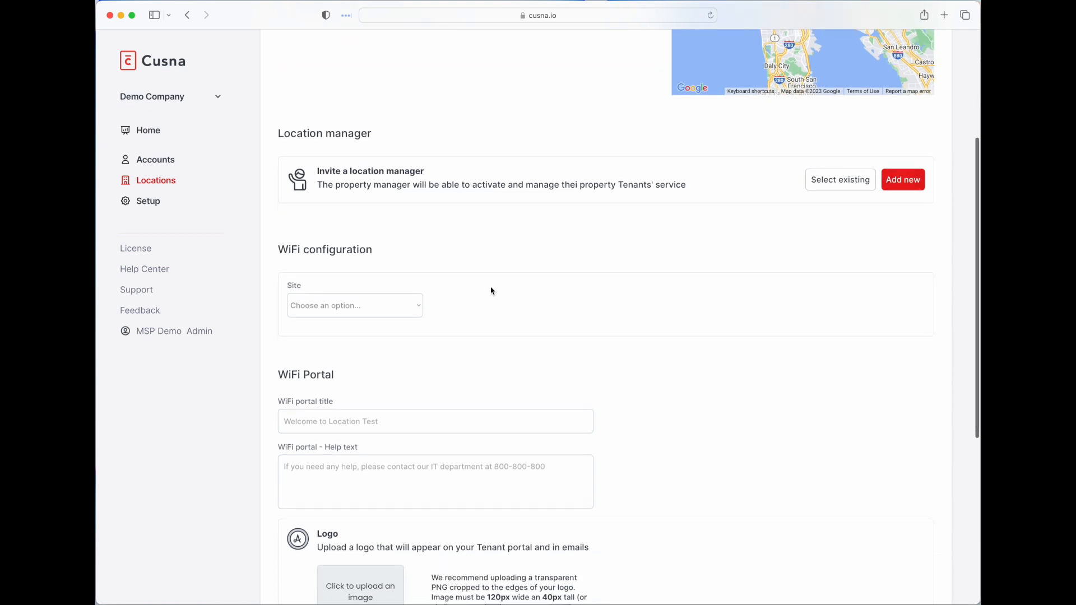
click(376, 304)
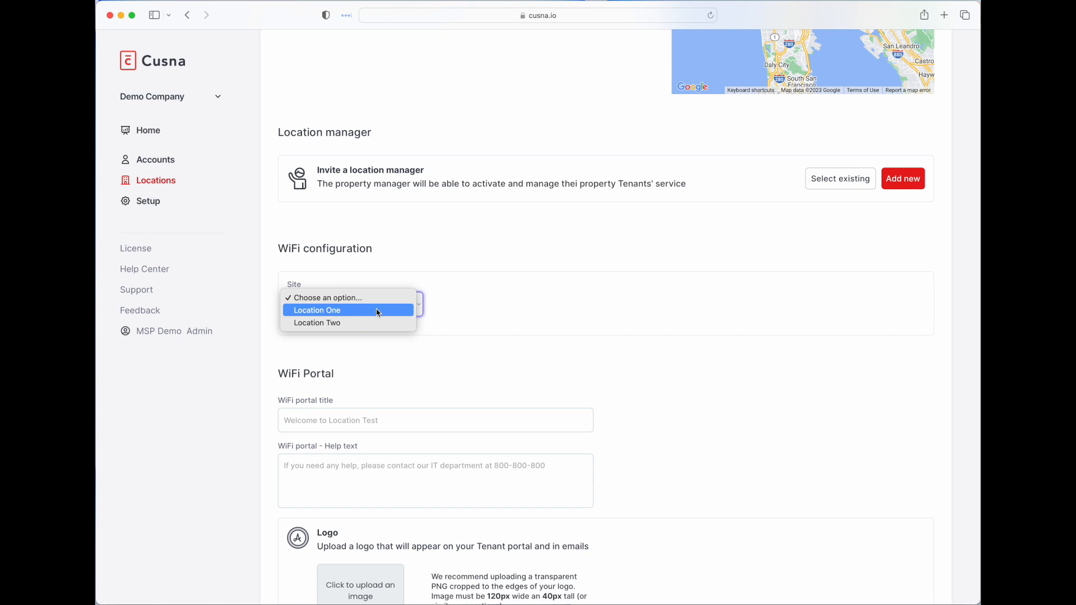
click(378, 313)
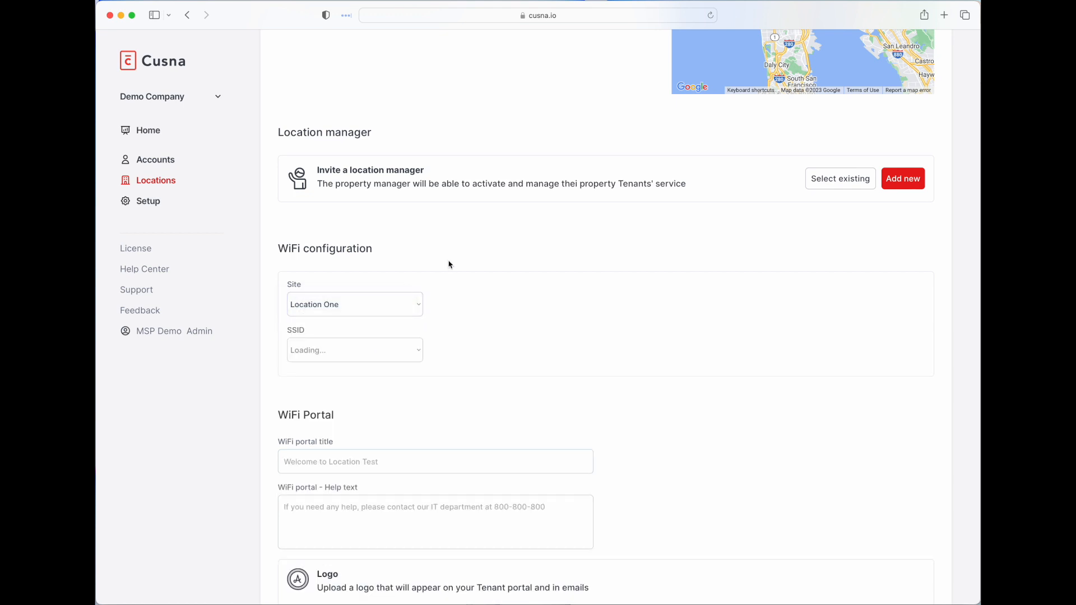
click(349, 350)
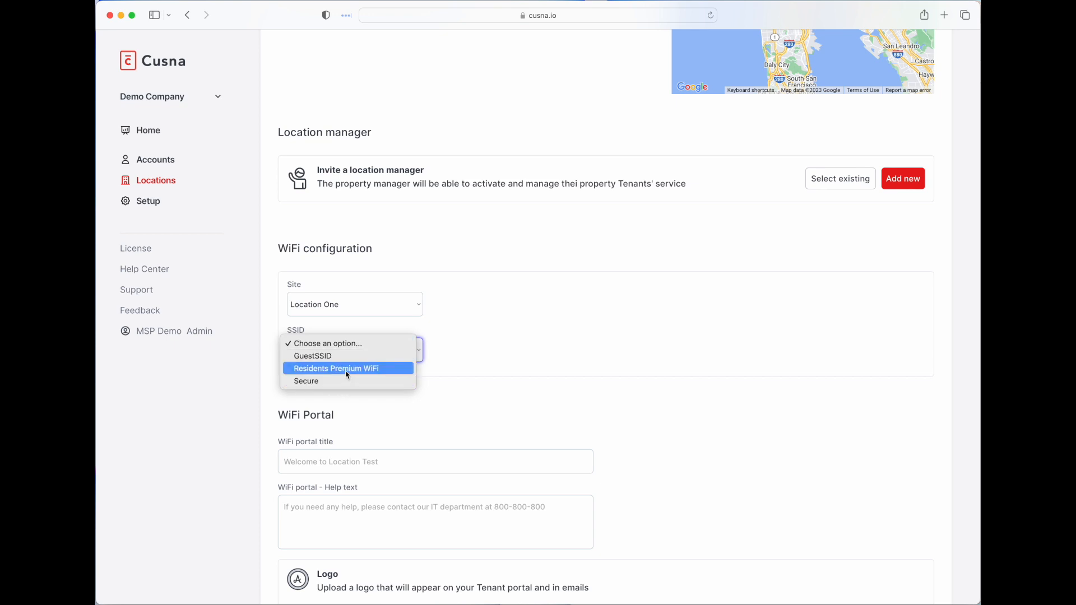
click(348, 369)
scroll(572, 290, down, 6)
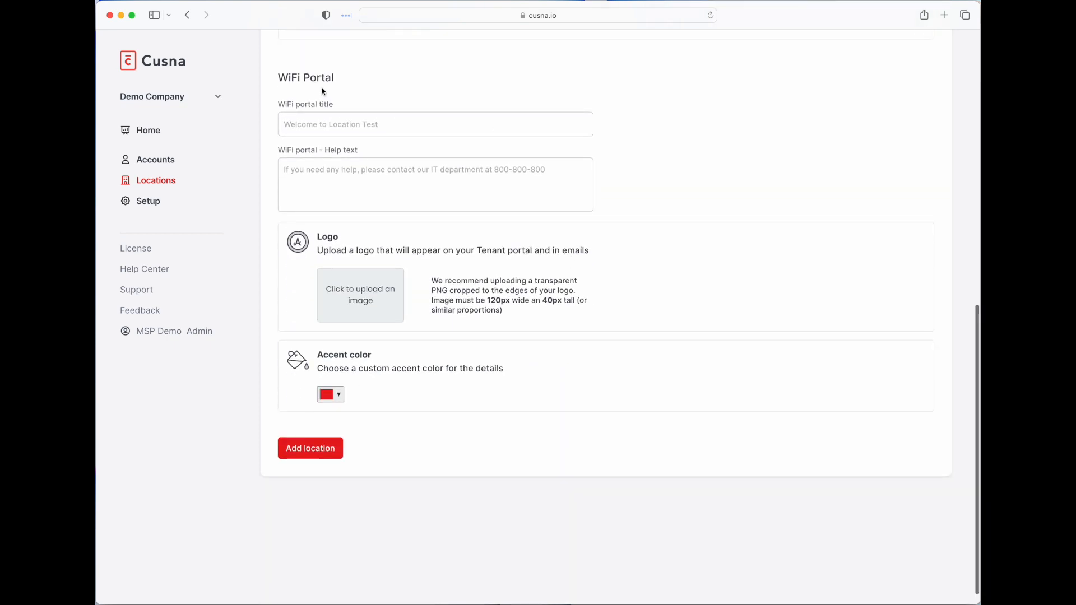
- Save Location Test with help text pointing to the support e-mail, then open Groups
click(368, 176)
text(In case of)
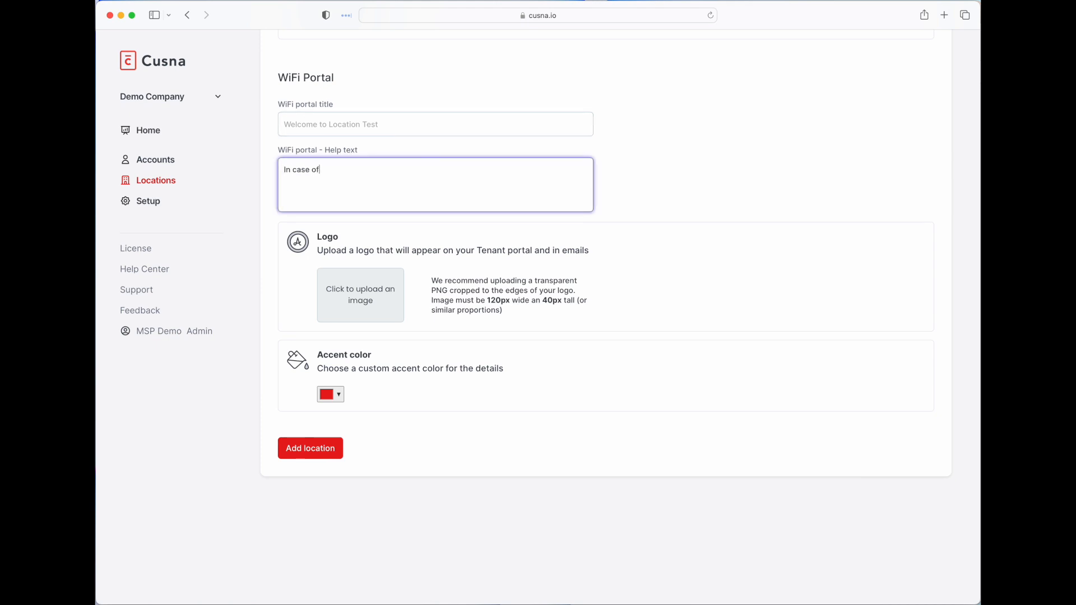
click(399, 442)
click(317, 450)
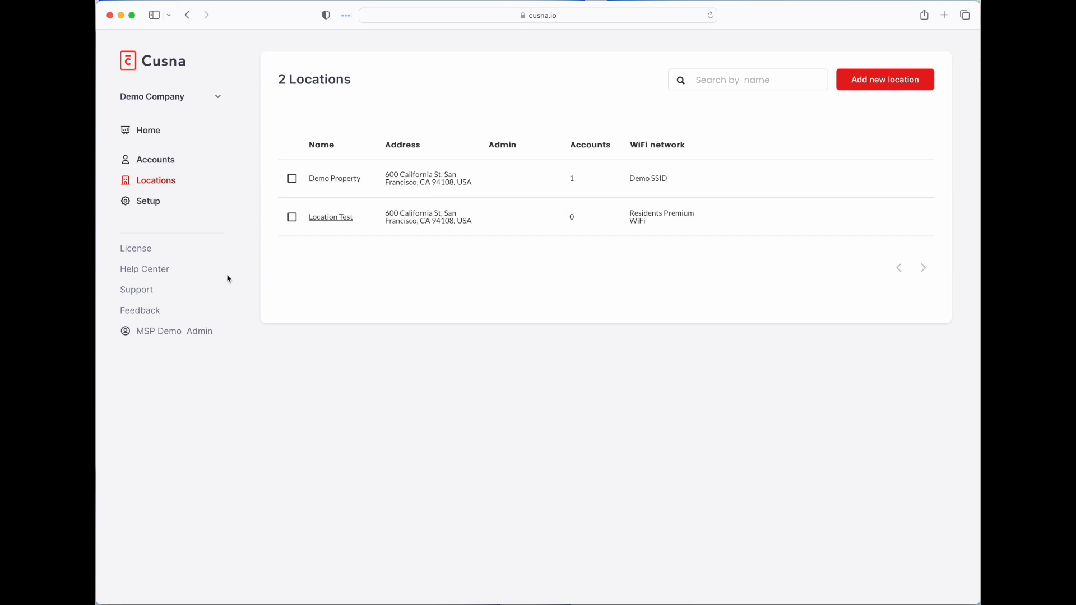
click(157, 162)
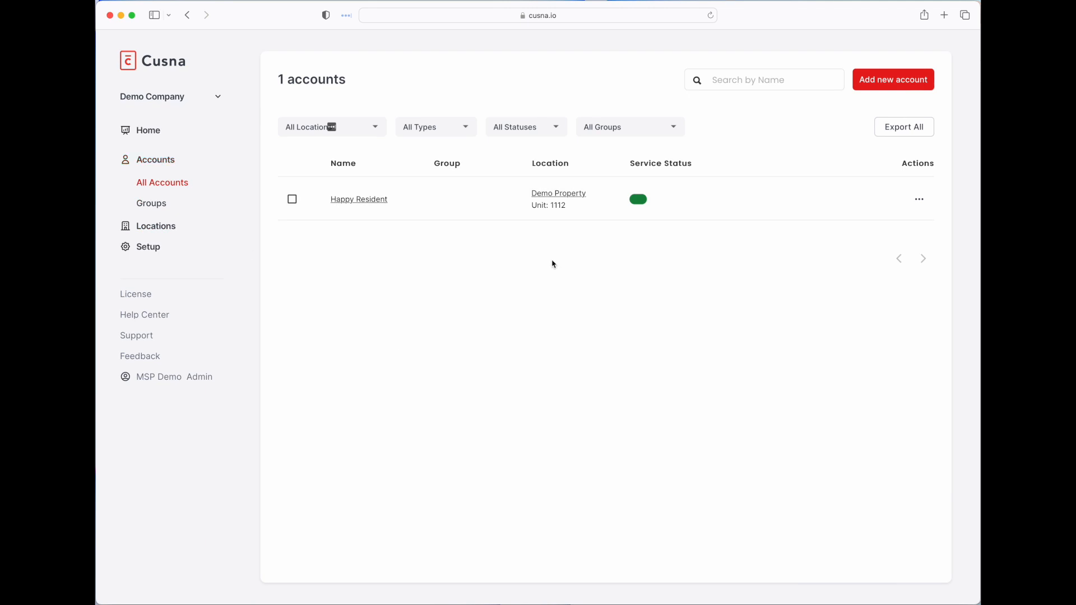
click(157, 204)
- Start a new group named Sample Company Group at Location Test
click(334, 278)
click(353, 142)
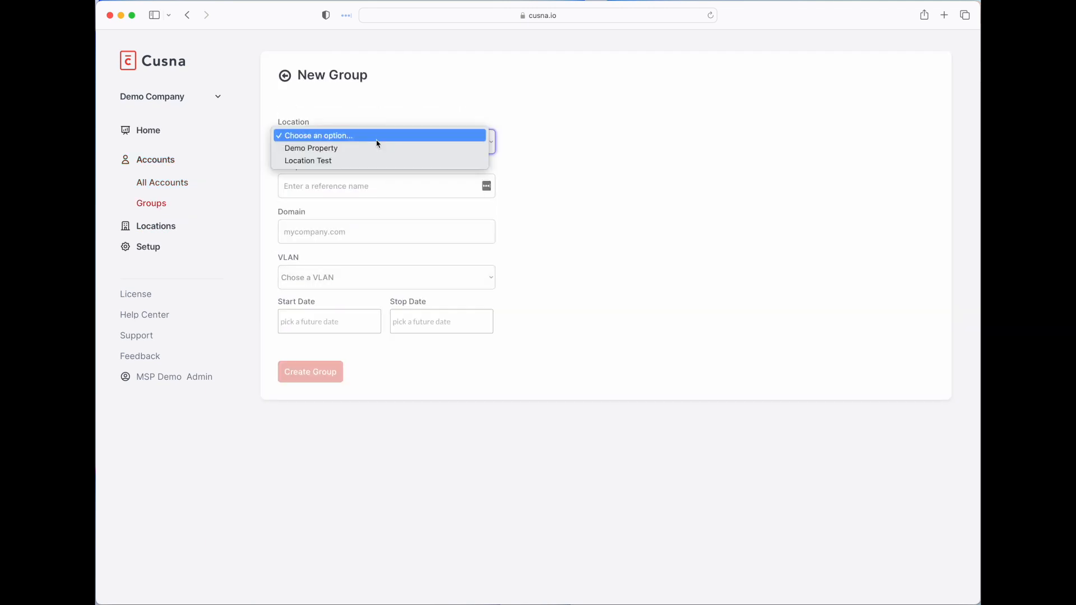
click(351, 163)
click(295, 190)
text(Sample Company Group)
click(302, 228)
- Assign VLAN 2010, set stop date 8/31/2023, and create the group
click(454, 276)
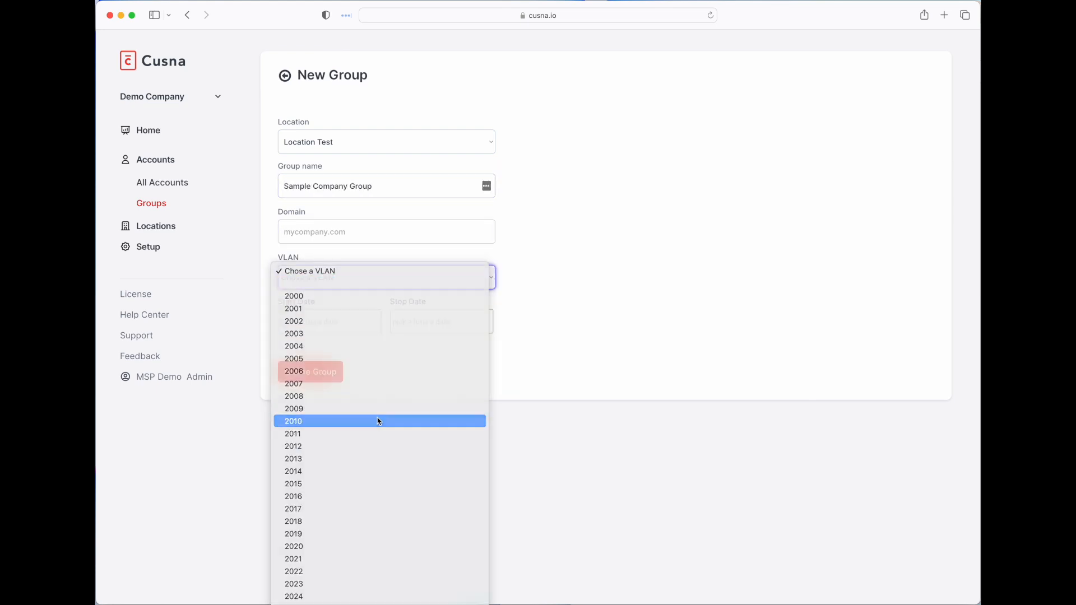
click(377, 421)
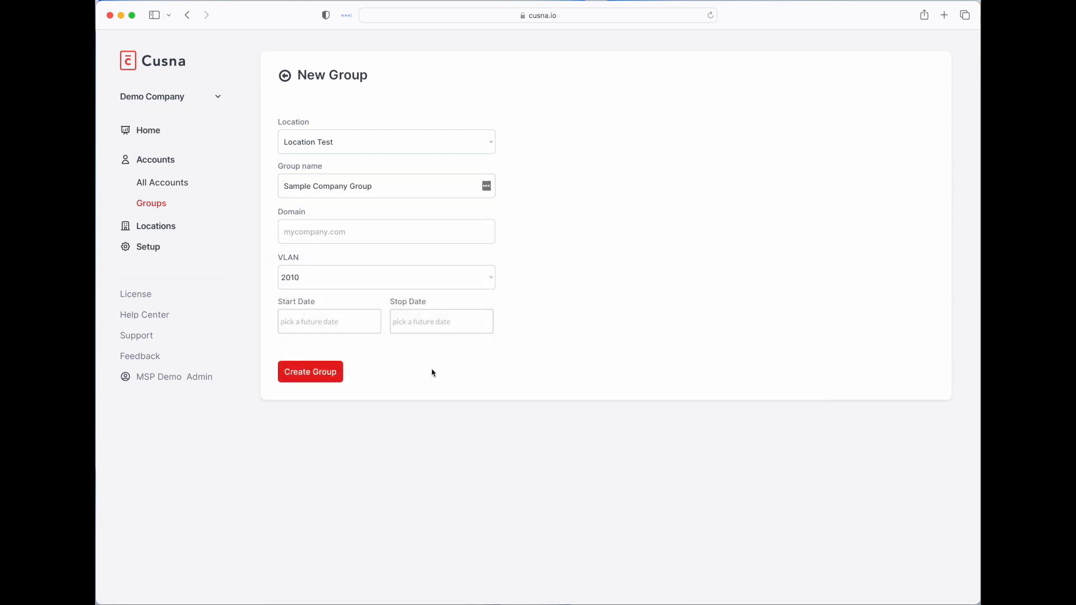
click(429, 328)
click(537, 347)
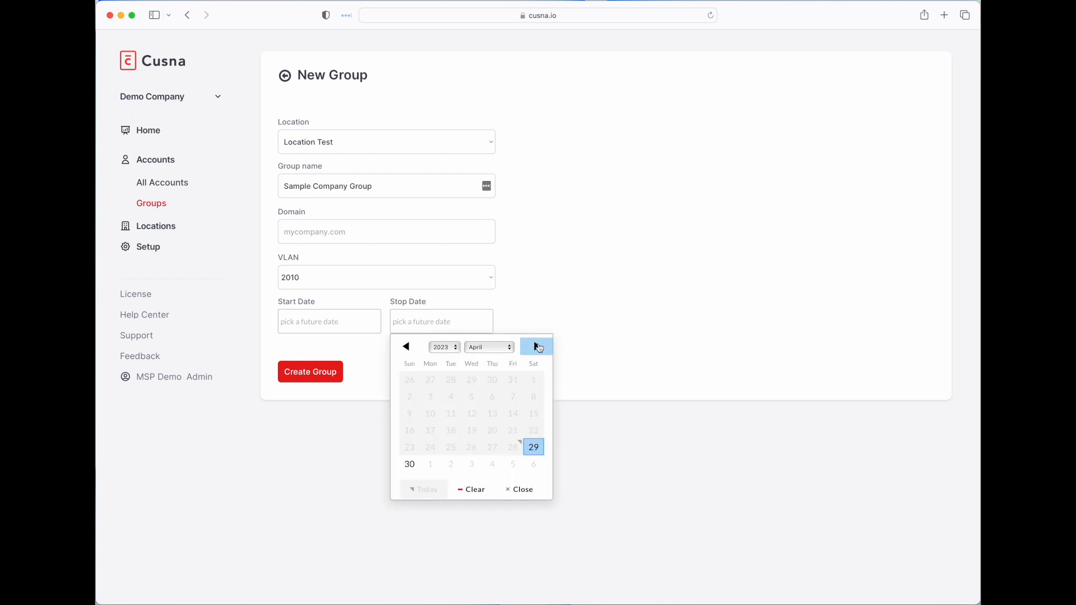
click(492, 447)
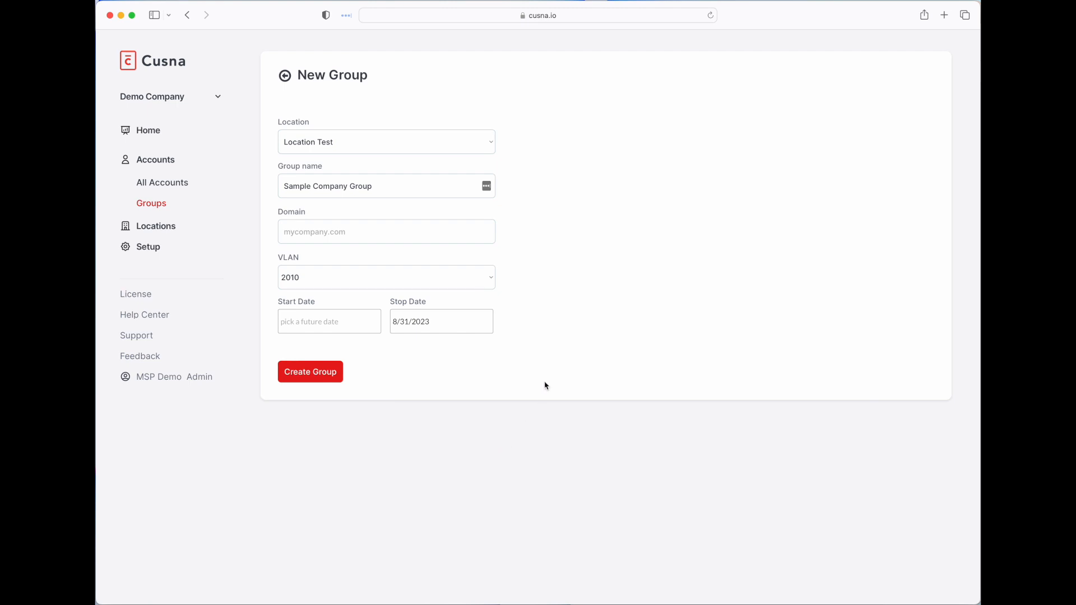
click(318, 376)
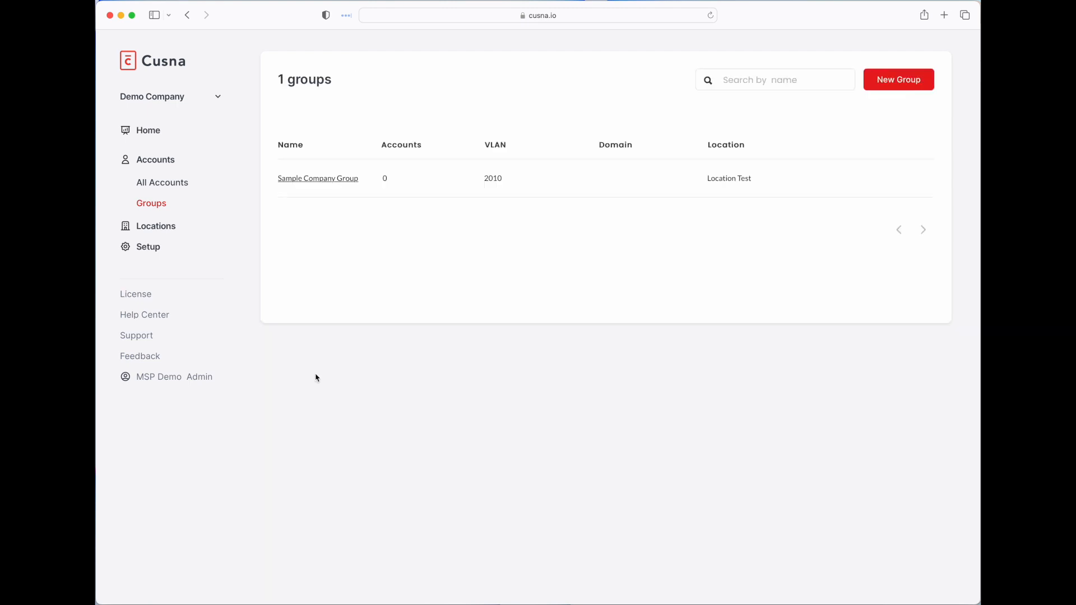
click(288, 178)
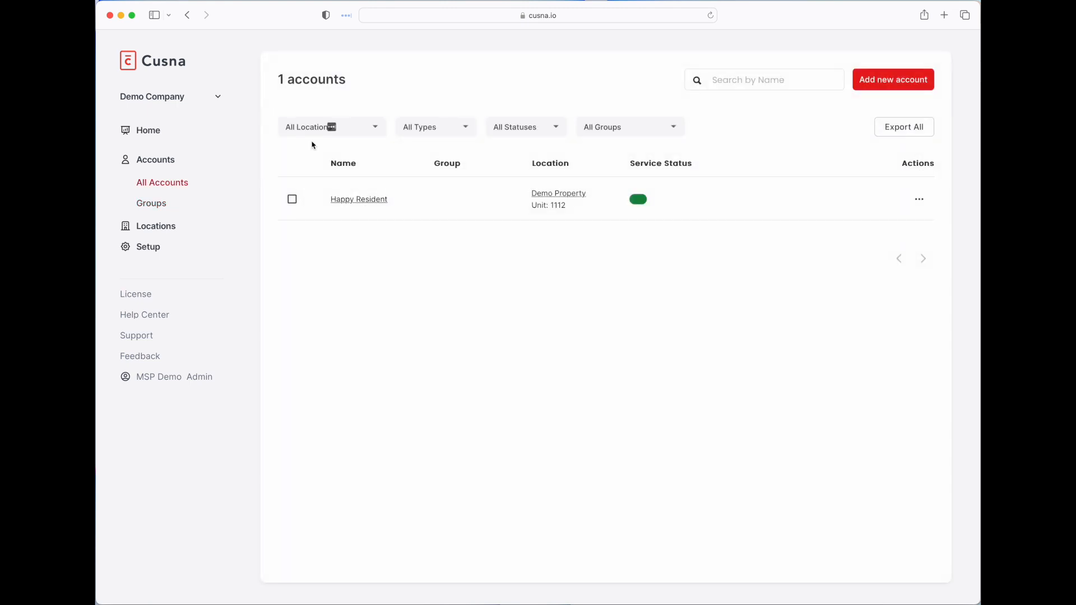
- Start a new account at Location Test as a Group member of Sample Company Group
click(894, 80)
click(425, 131)
click(422, 153)
click(392, 176)
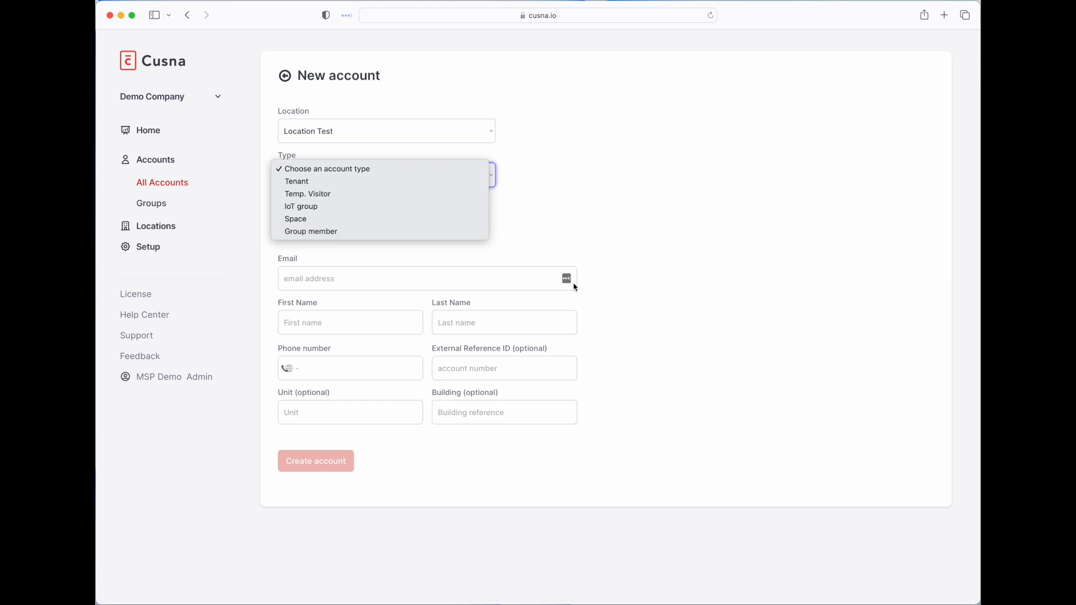
click(457, 174)
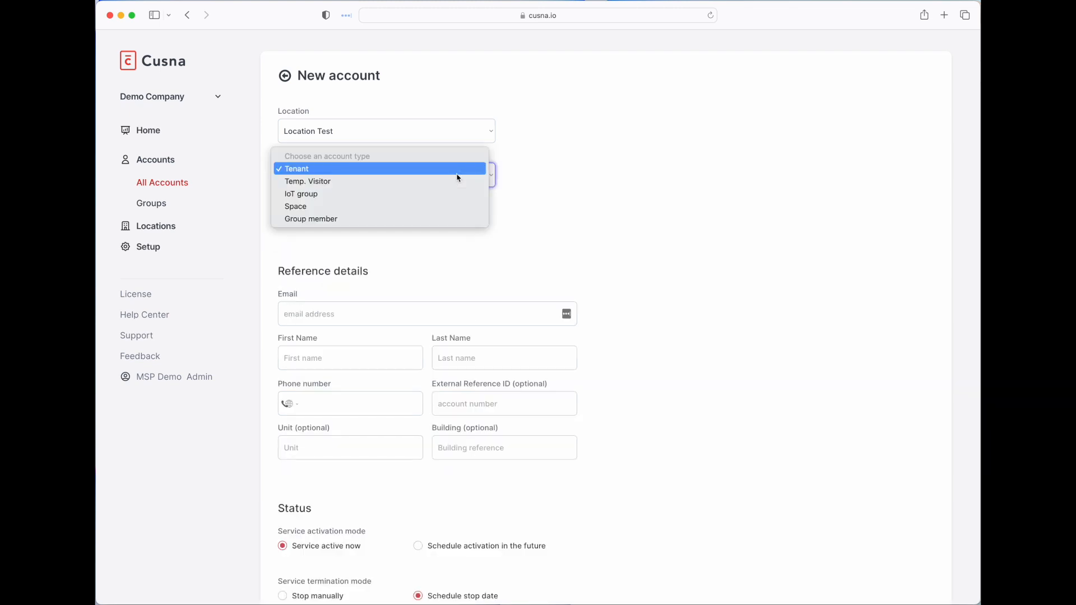
click(408, 219)
click(365, 218)
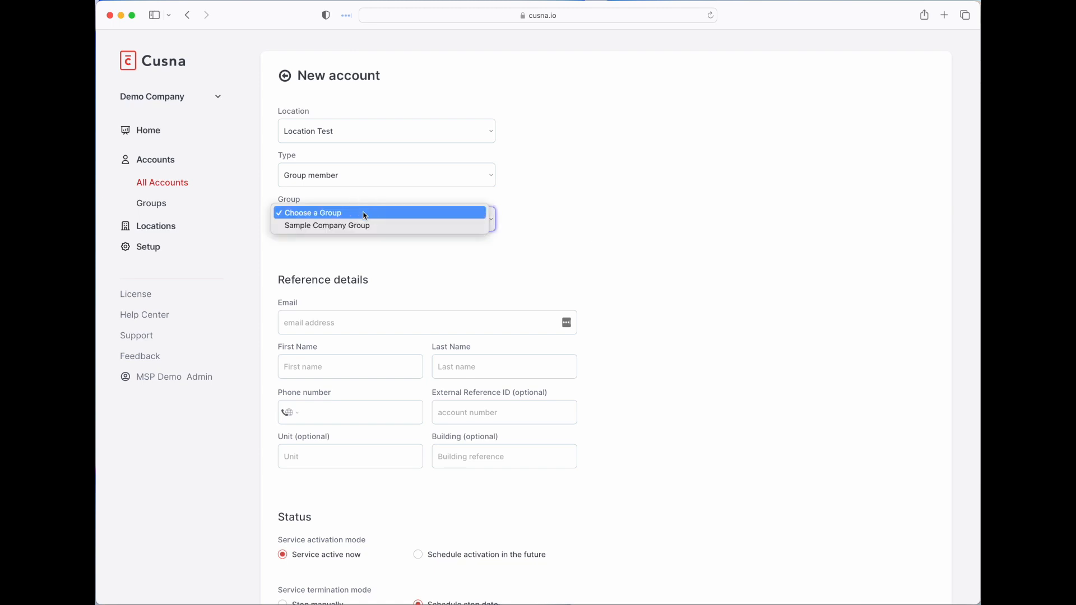
click(356, 226)
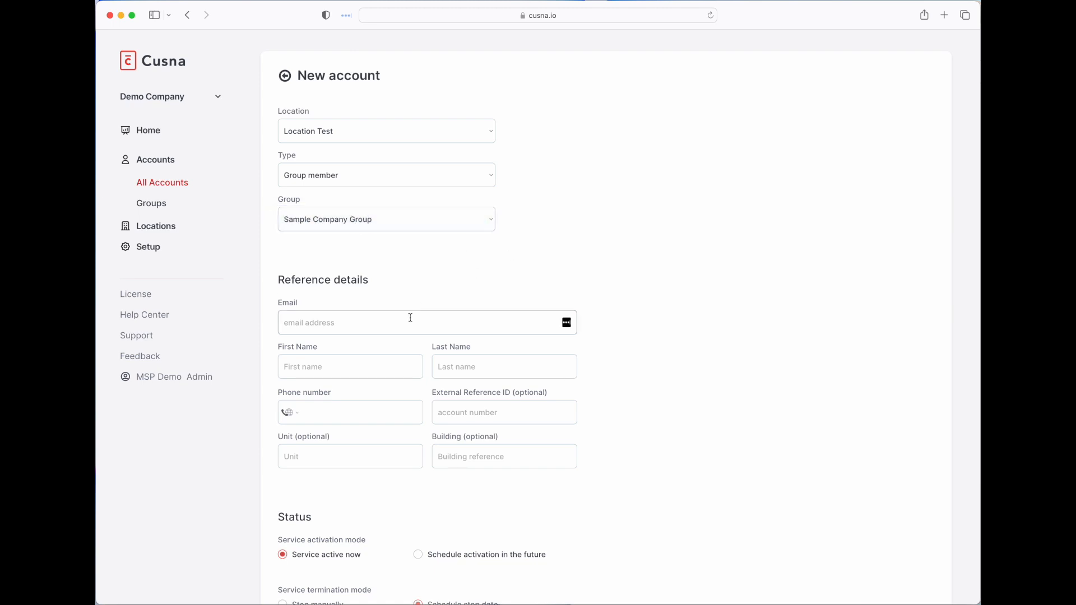
- Paste the member's e-mail, enter the name Demo Member, and keep service active now
click(344, 322)
key(super+v)
click(314, 367)
text(Demo)
key(Tab)
text(T)
key(BackSpace)
text(Member)
click(694, 427)
scroll(694, 427, down, 5)
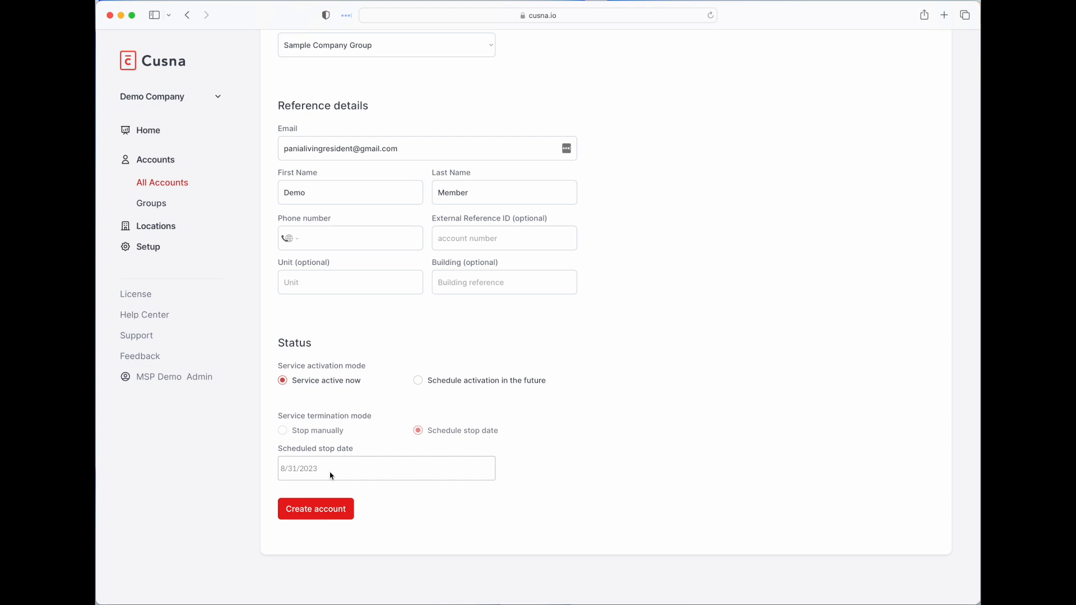
click(469, 386)
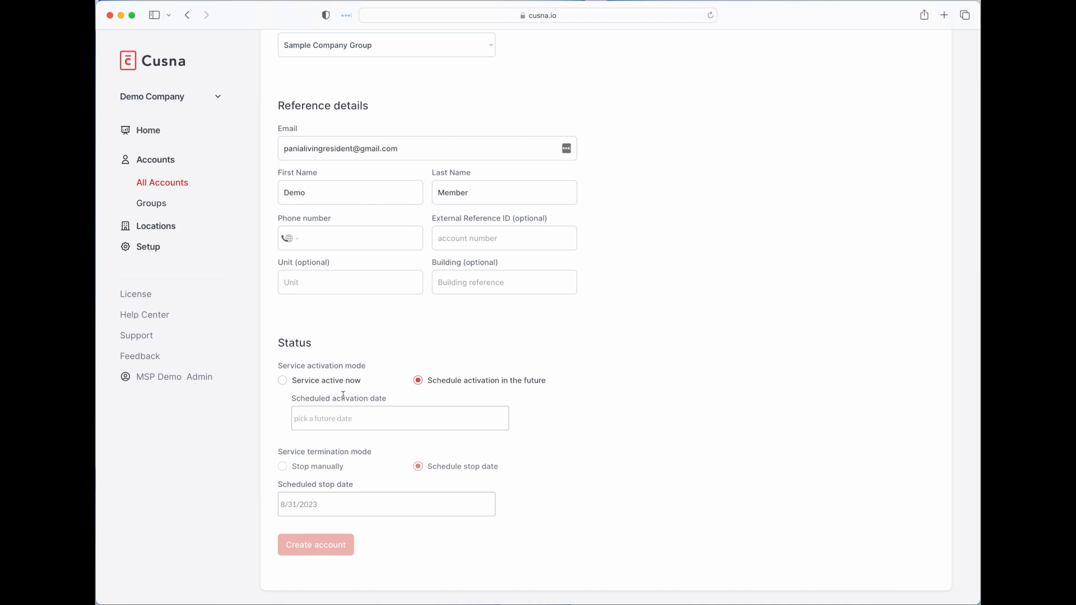
click(313, 384)
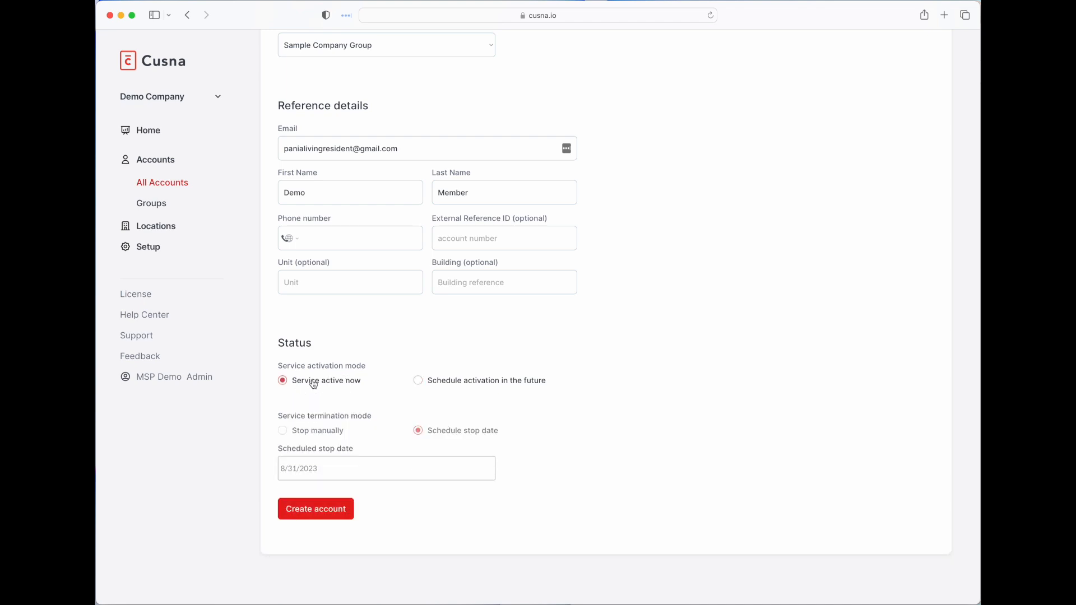
- Create the new Demo Member group-member account and check its VLAN 2010 value
click(317, 519)
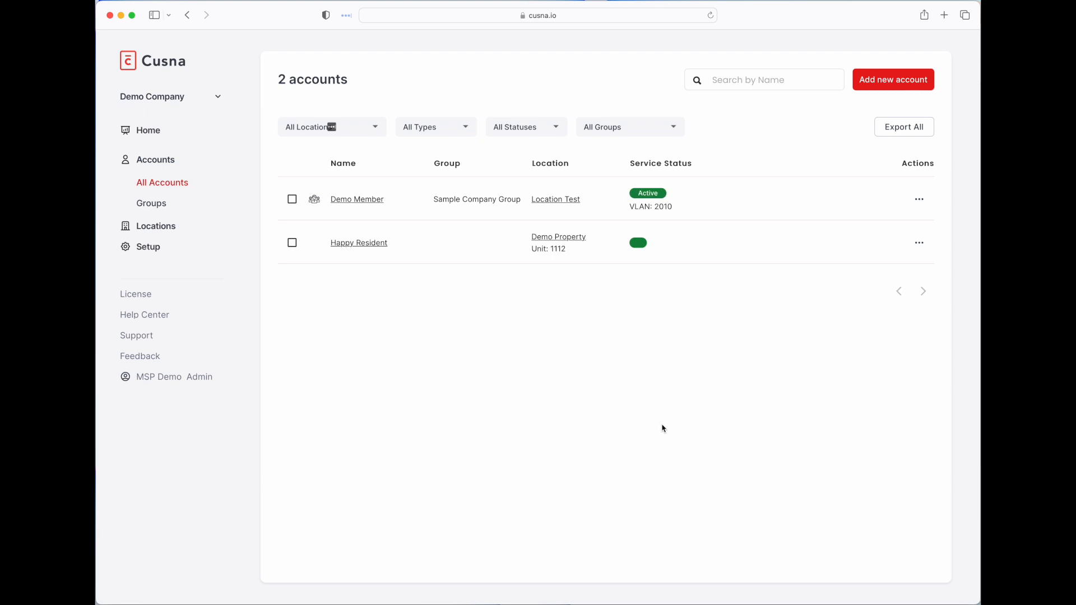
triple_click(639, 206)
click(663, 206)
- Open Demo Member's details and check the WiFi network name and passphrase on its badge
click(354, 201)
scroll(653, 370, down, 3)
scroll(654, 370, up, 3)
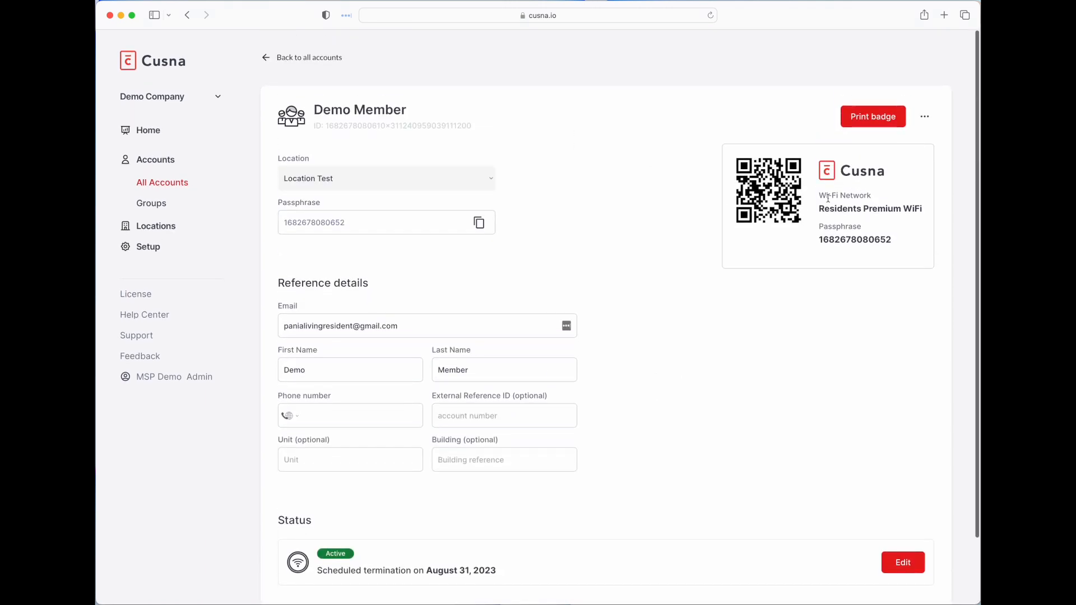
drag(819, 193, 894, 209)
double_click(829, 238)
click(804, 320)
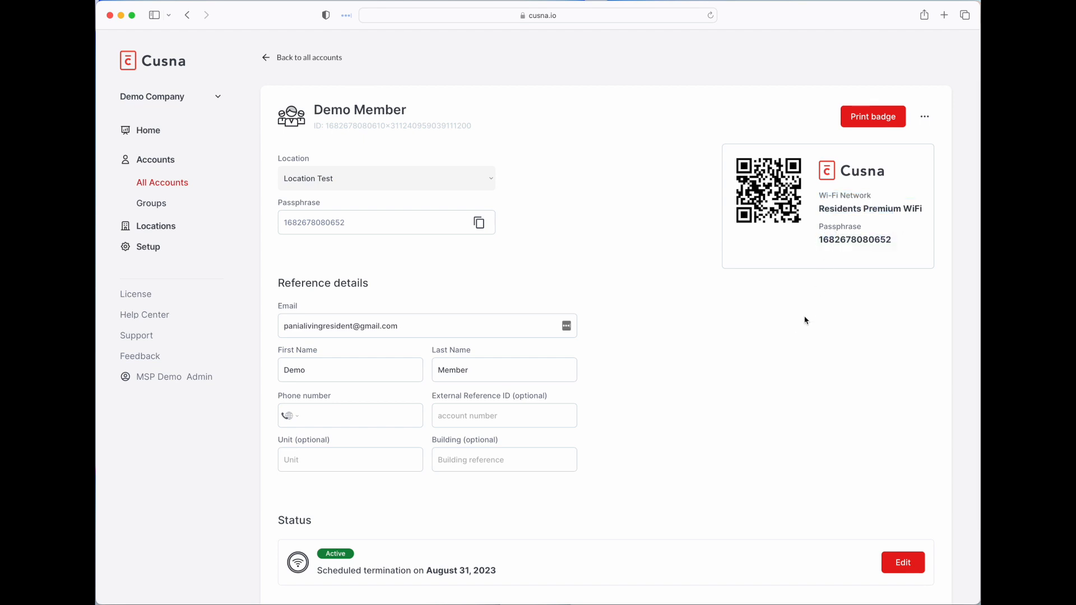
key(ctrl+Up)
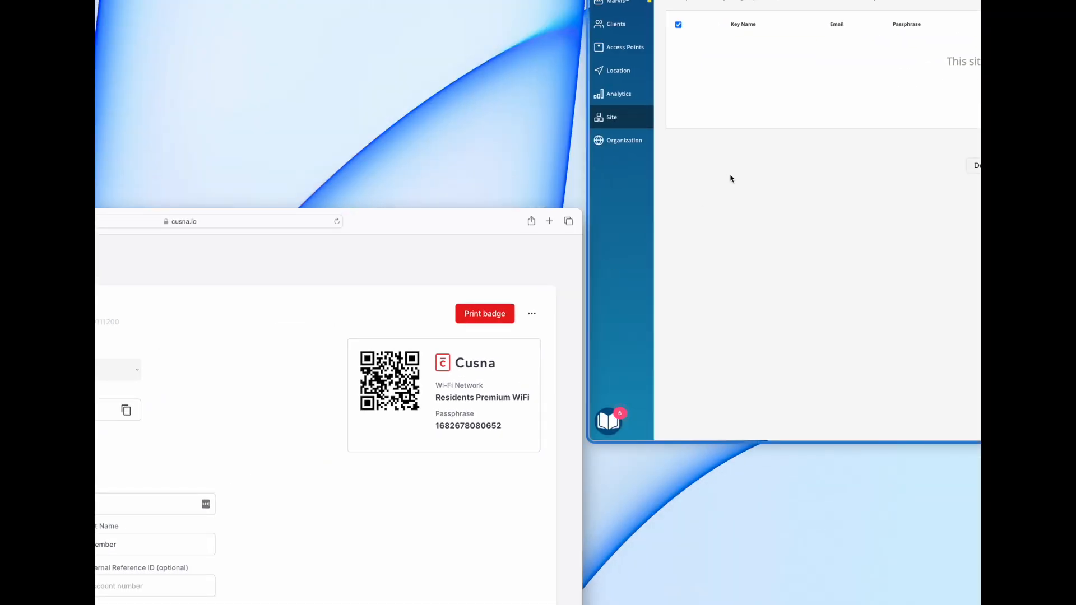
- In Gmail, open Location Test's 'Your WiFi account is now active' email and scroll to its WiFi Portal link
click(728, 177)
click(251, 17)
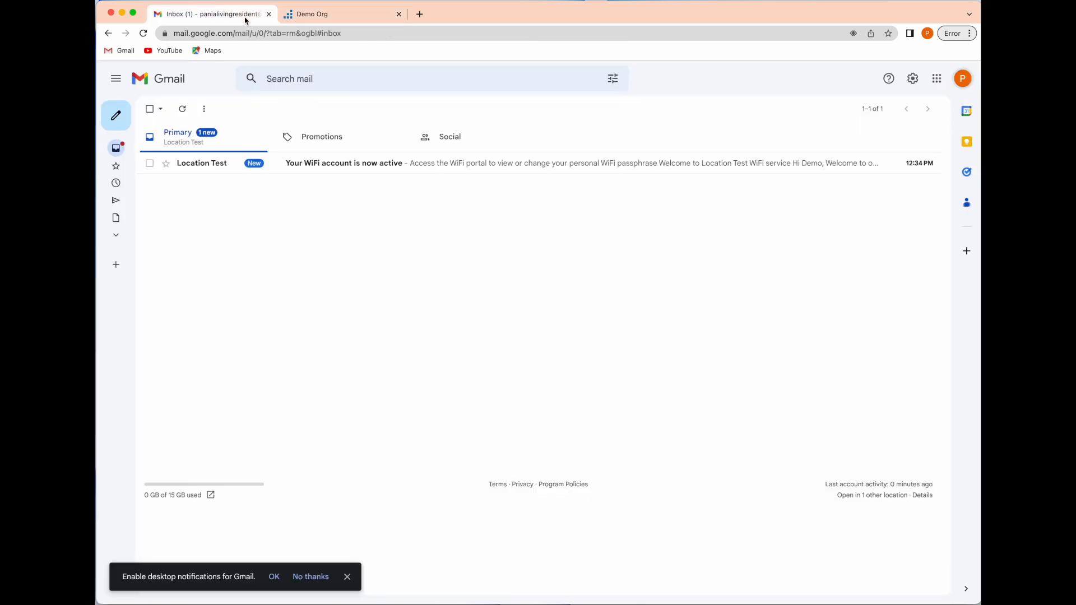
click(342, 170)
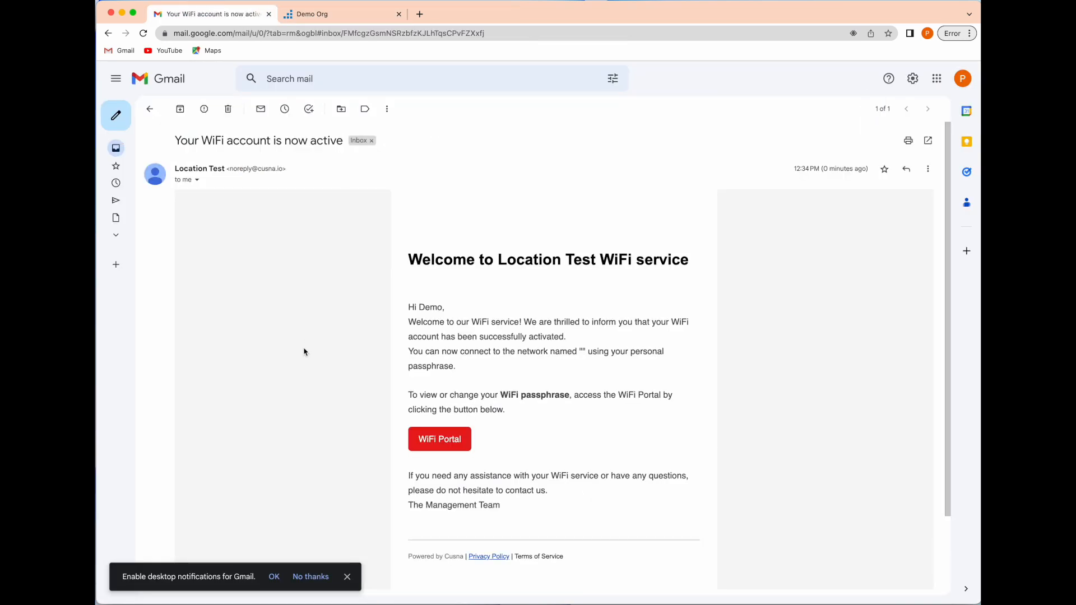
scroll(563, 348, down, 2)
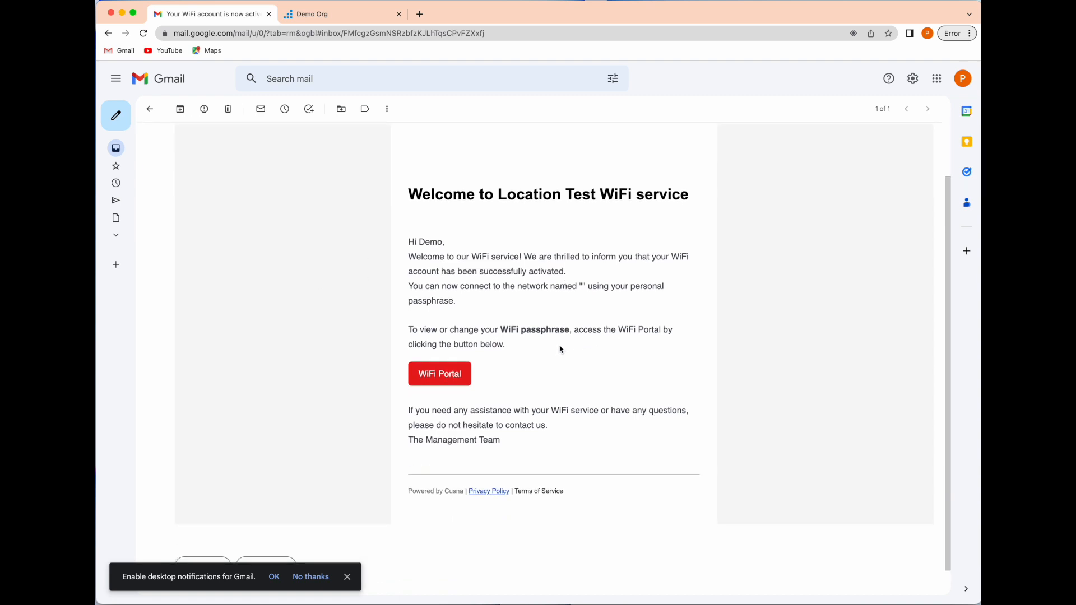
- Open the WiFi Portal from the email, paste the member's e-mail address, and request a magic login link
click(450, 379)
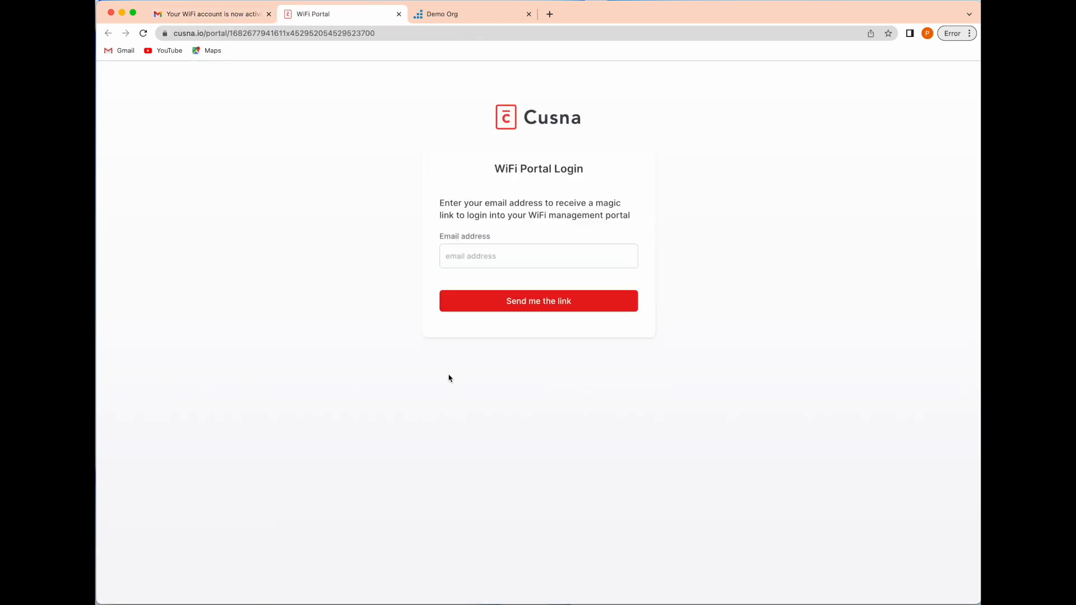
click(488, 256)
key(super+v)
click(559, 309)
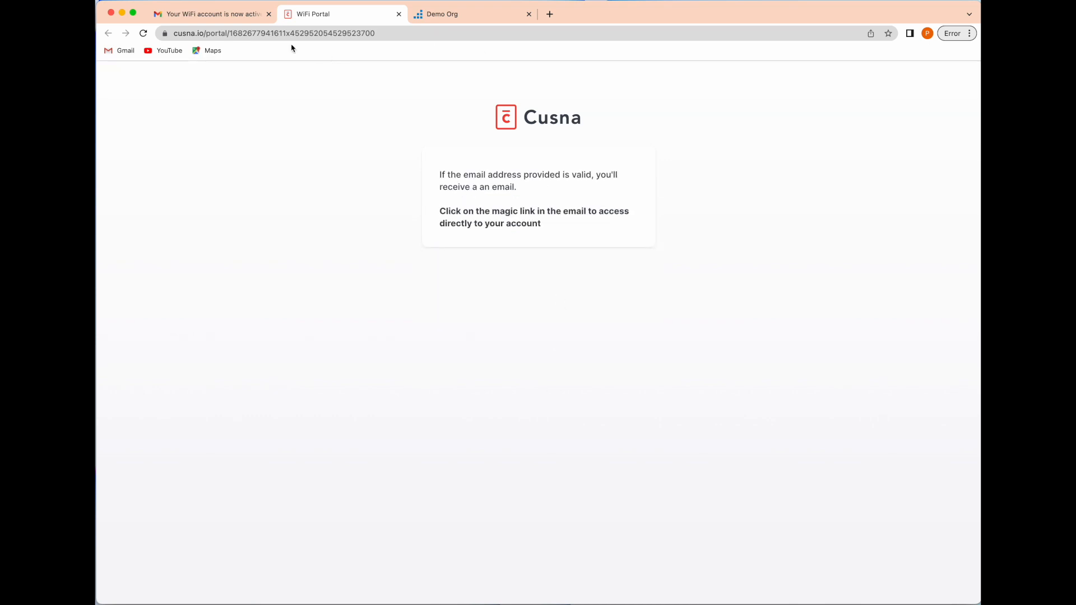
- Log in to the WiFi Portal from the 'One-click login to WiFi Portal' email in Gmail
click(218, 14)
click(150, 107)
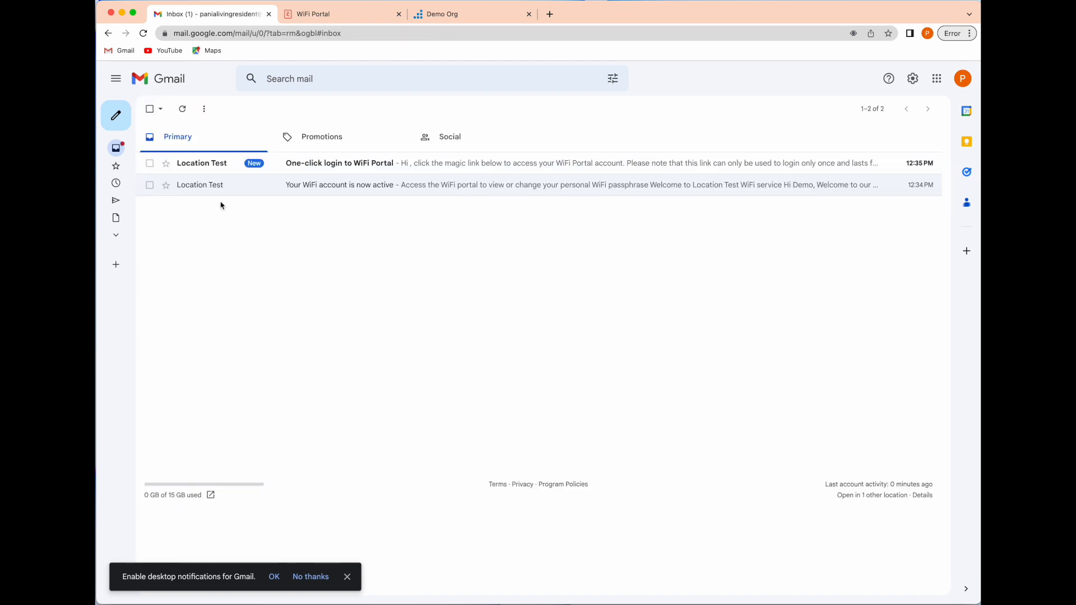
click(204, 166)
click(429, 298)
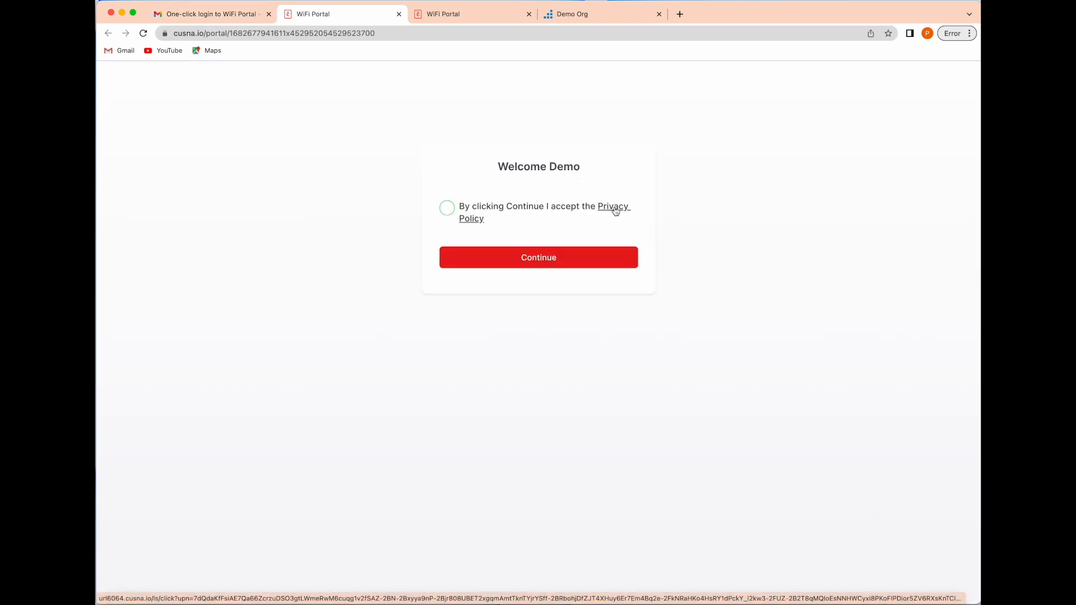
- Accept the privacy policy, continue into the portal, and briefly reveal the WiFi passphrase
click(447, 208)
click(521, 257)
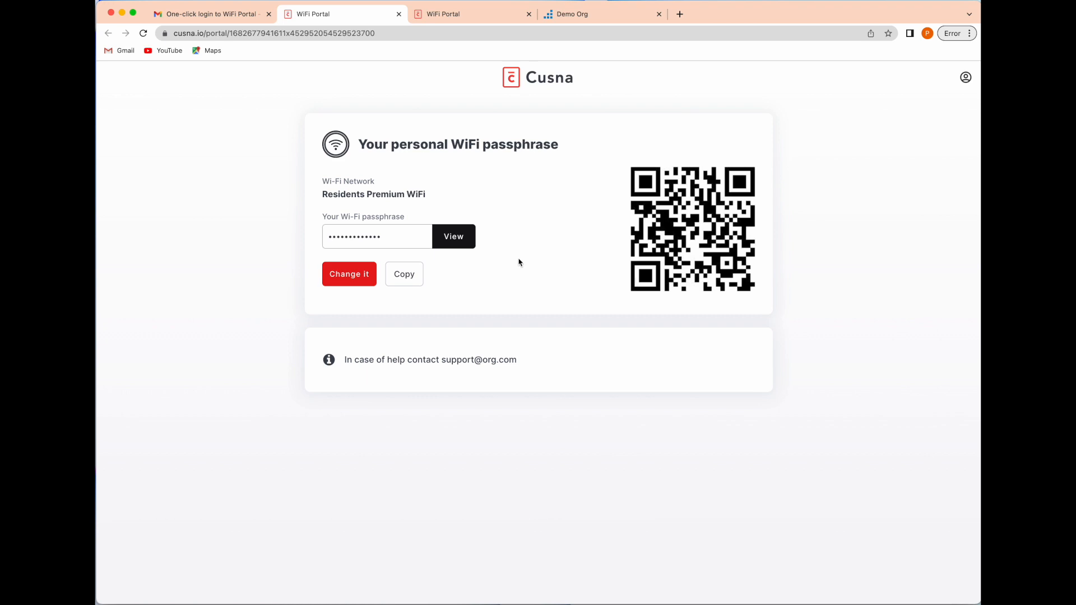
click(464, 242)
click(463, 241)
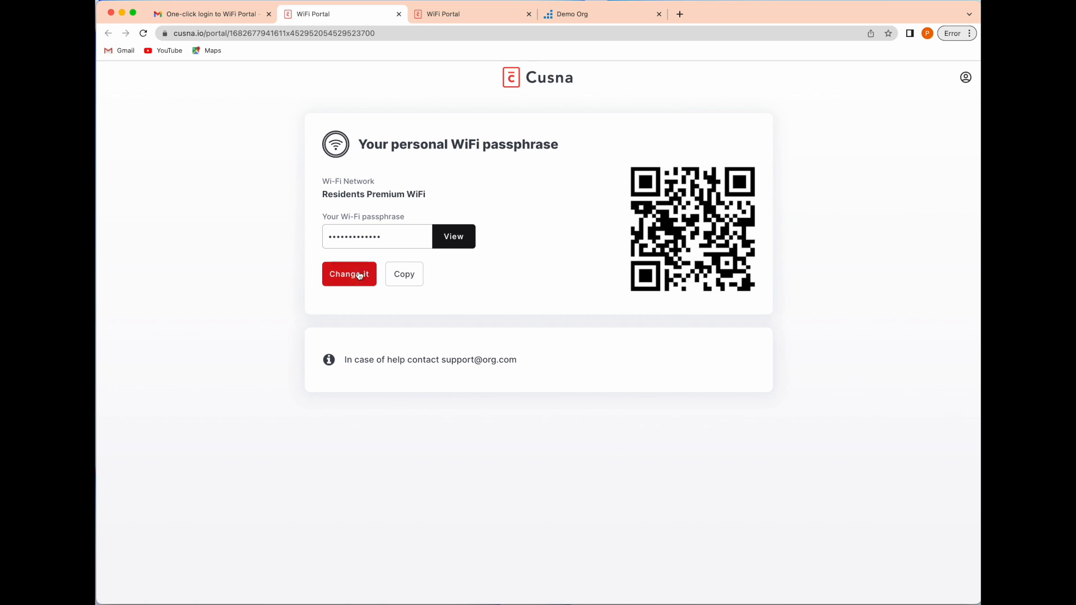
- Look at the change-passphrase page without changing it, view the account profile, and return to the passphrase page
click(355, 276)
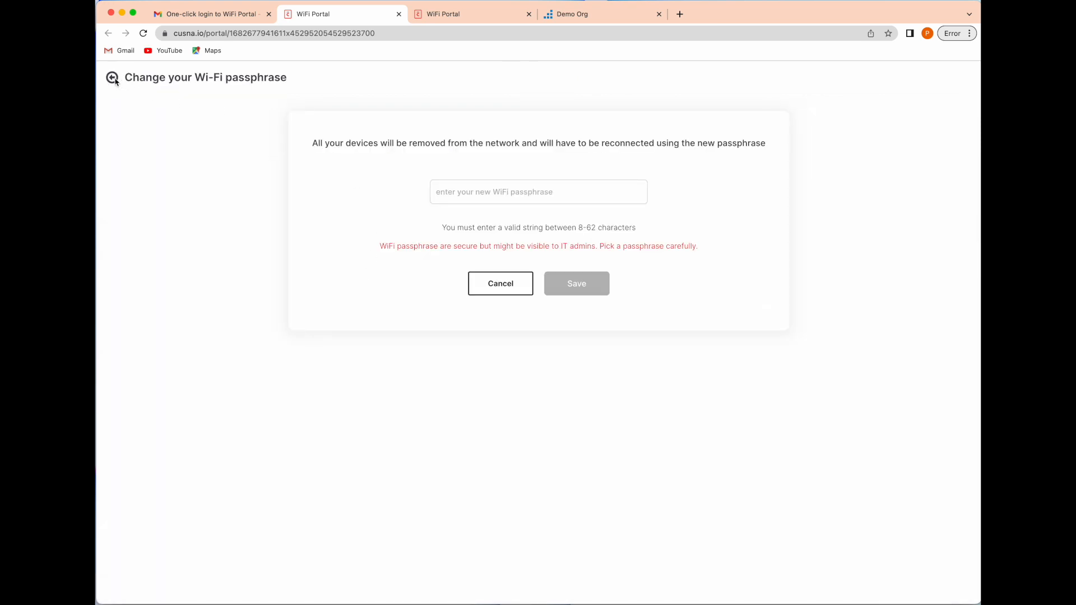
click(487, 282)
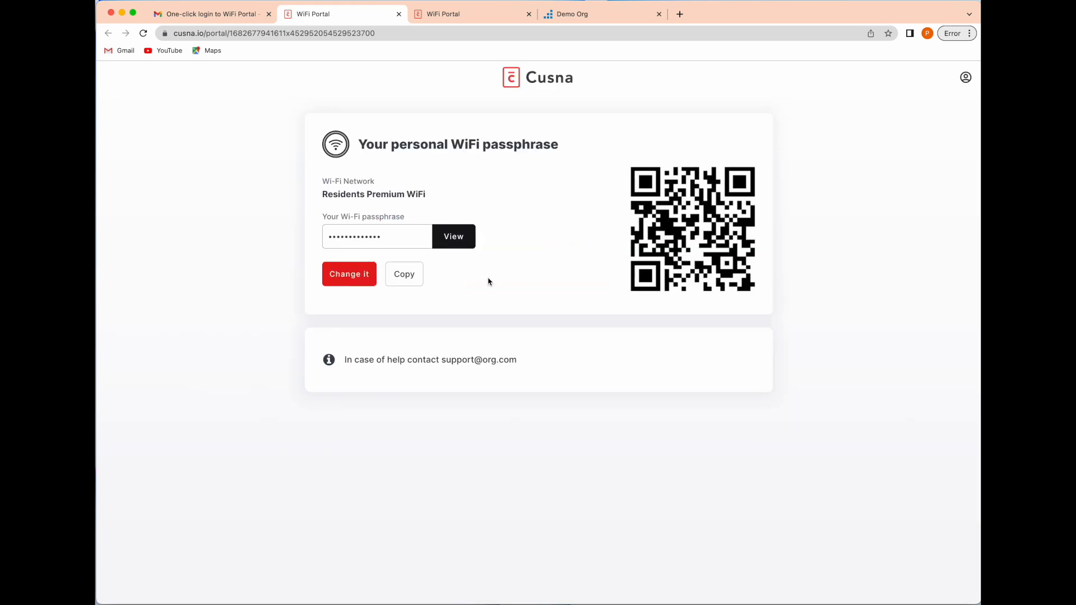
click(966, 79)
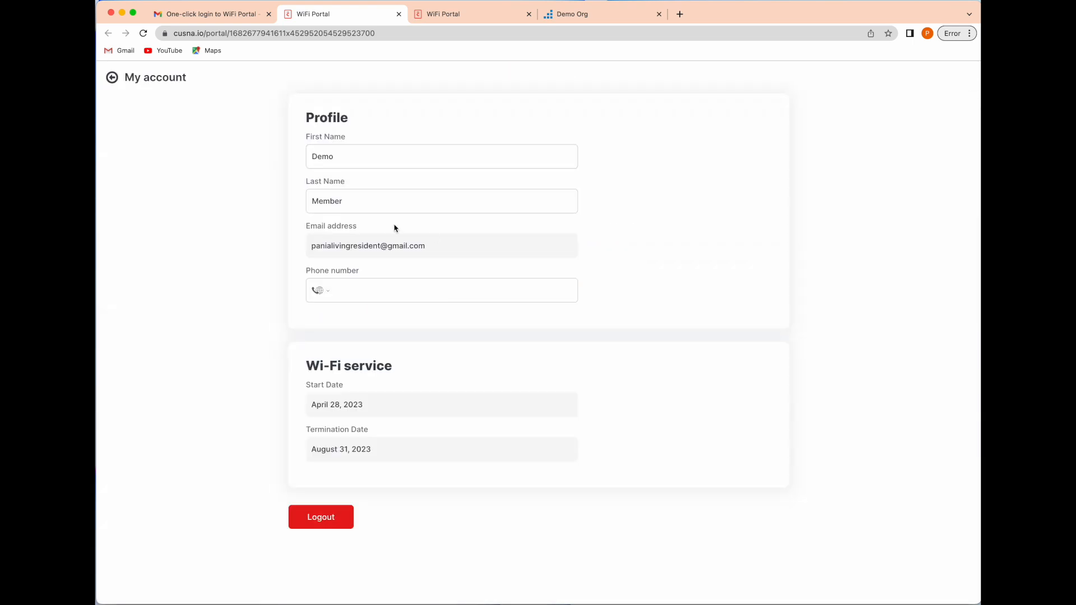
click(139, 79)
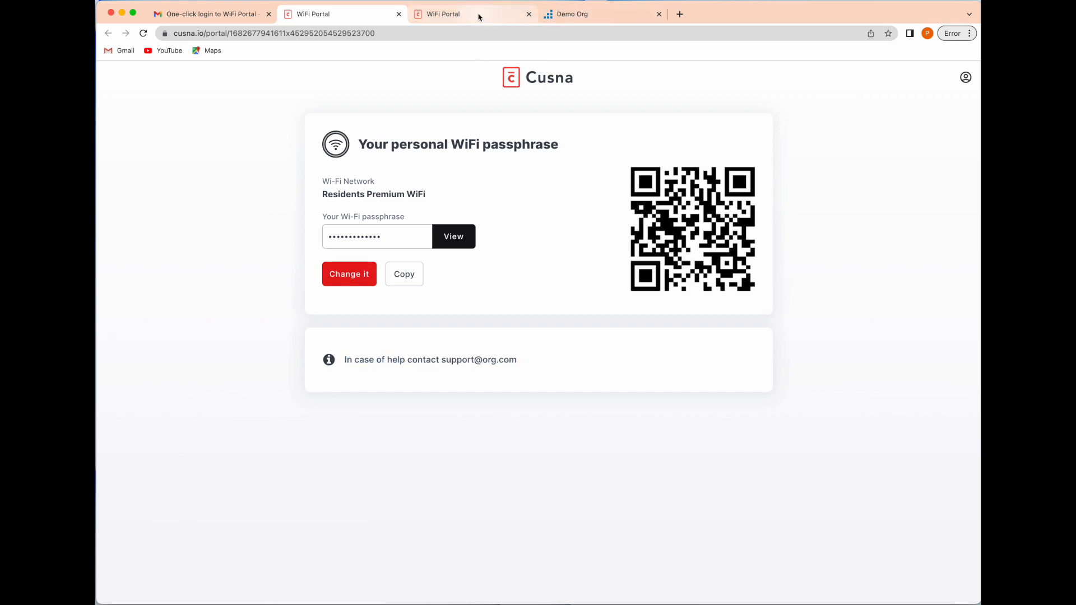
- In the Mist Demo Org tab, view the Pre-Shared Keys list showing the DemoMember key on Residents Premium WiFi
click(586, 17)
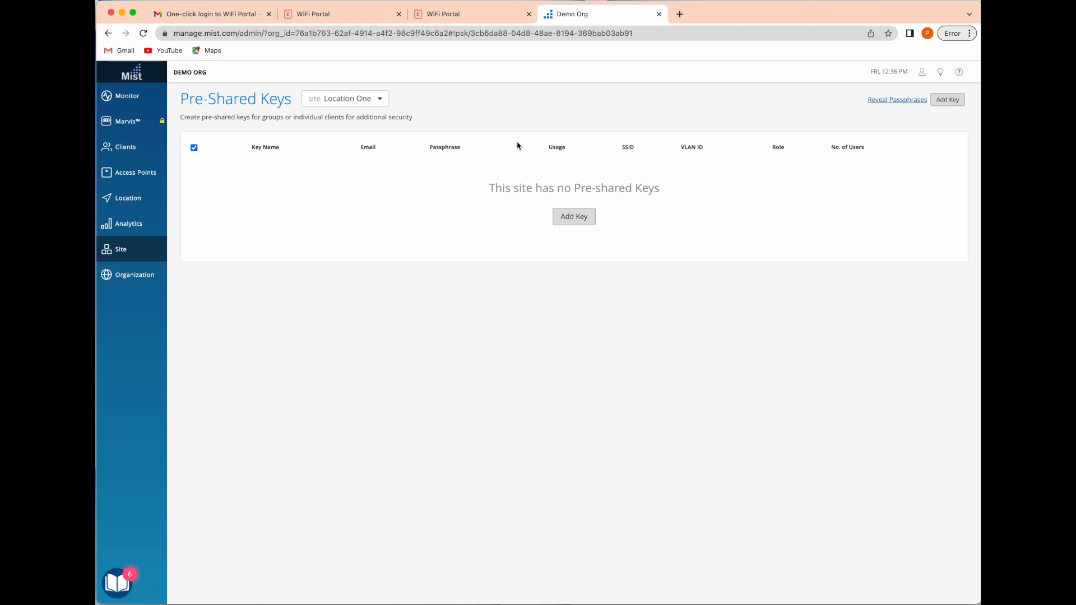
click(359, 98)
click(472, 95)
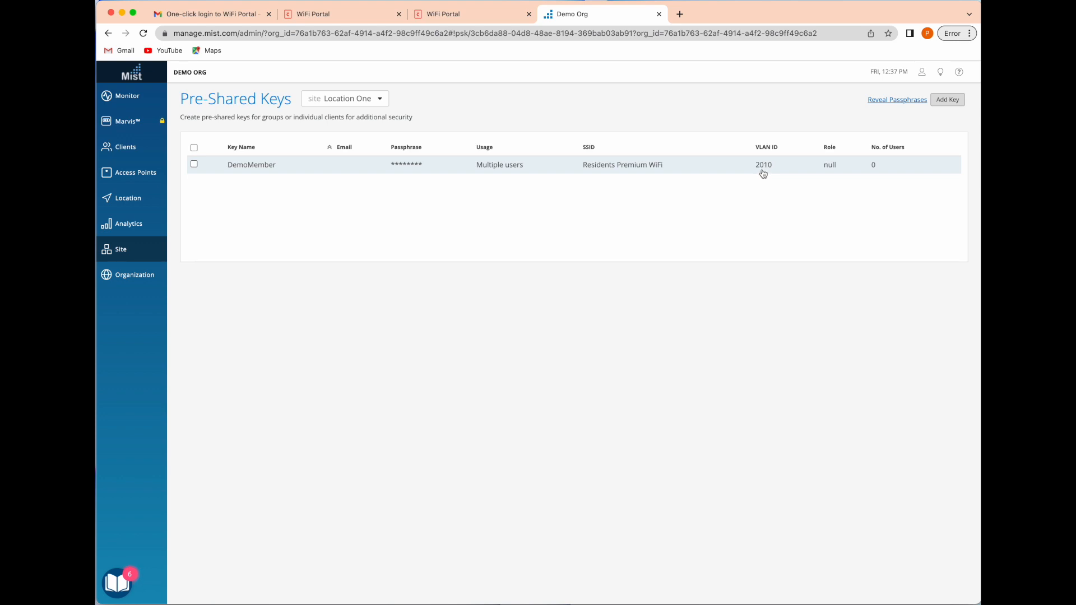
- Return to the Cusna admin window and open the Demo Company dashboard
click(444, 20)
click(335, 20)
key(ctrl+Up)
key(super+Tab)
click(322, 57)
click(148, 132)
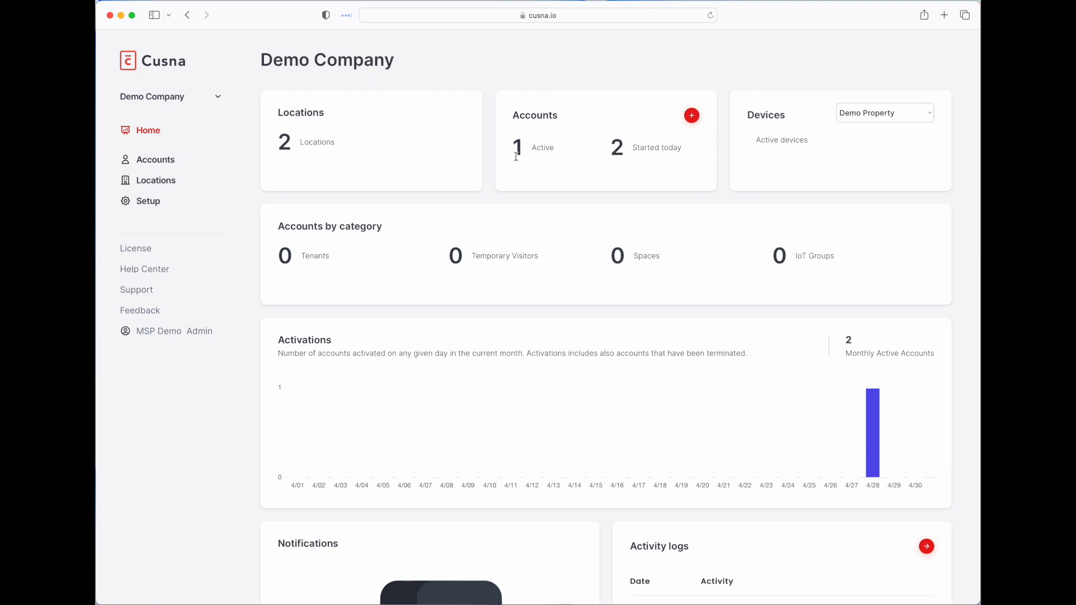
- Review the dashboard's active-account count and scroll through the Activity logs
drag(513, 148, 553, 148)
scroll(783, 430, down, 5)
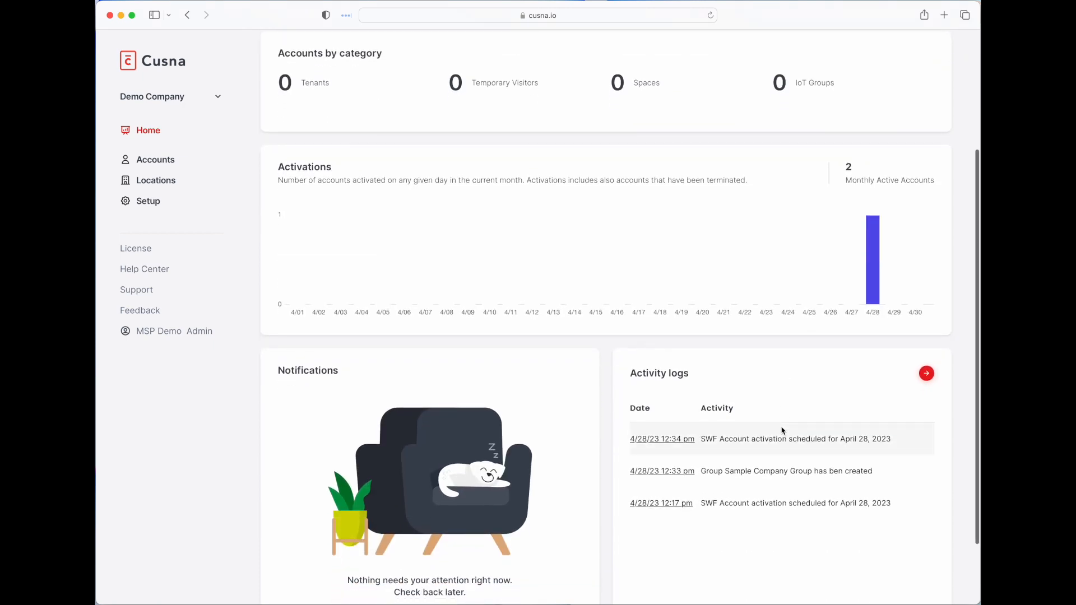
scroll(782, 430, down, 1)
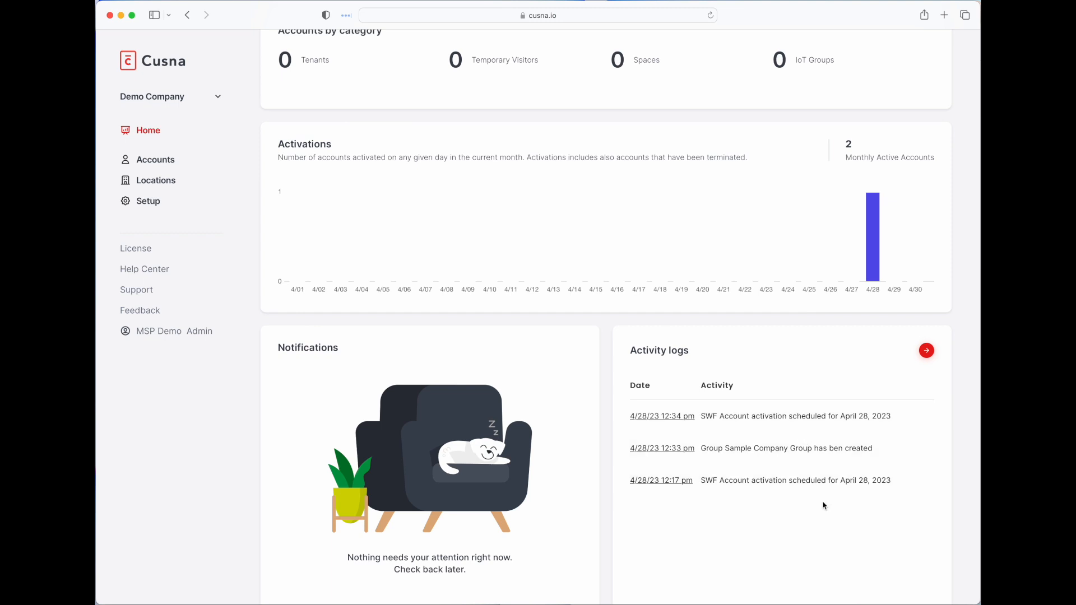
scroll(794, 441, down, 2)
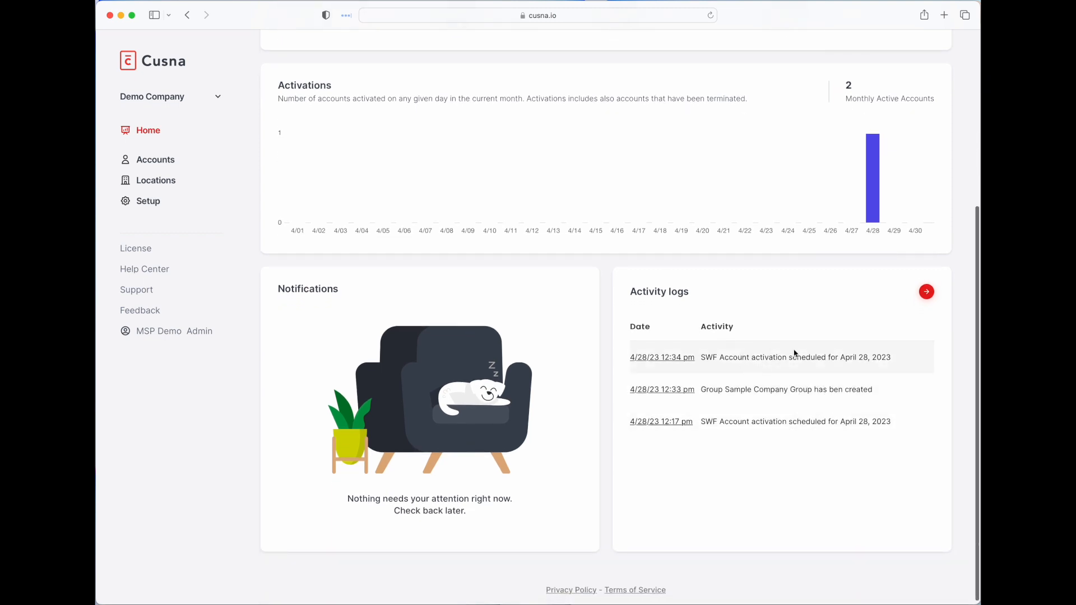
scroll(786, 360, up, 5)
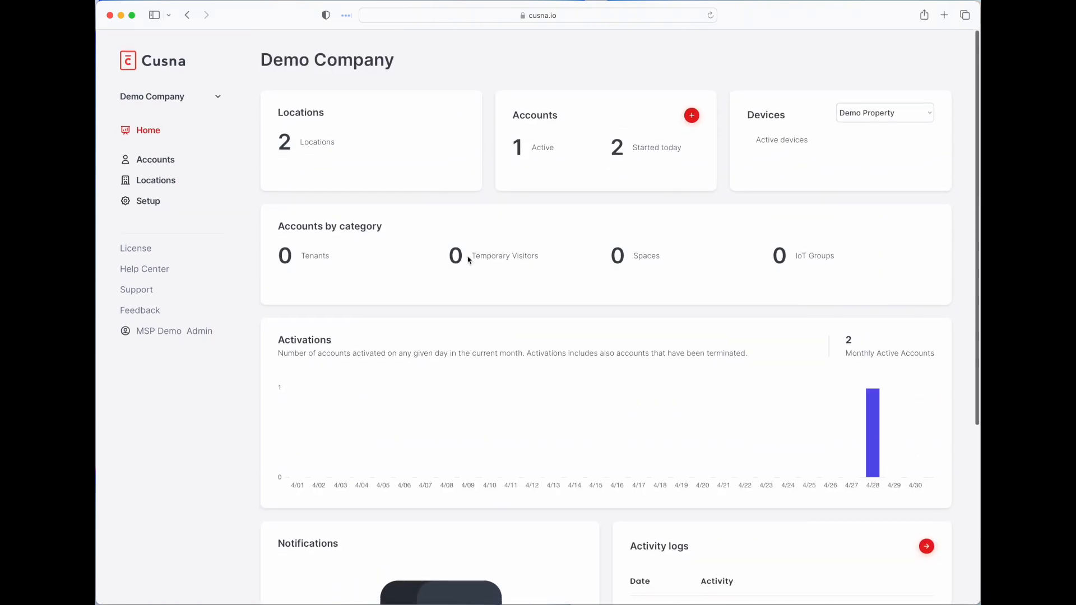
- Go through Accounts and Setup to the Integrations page listing the Juniper (Mist) connection
click(156, 160)
click(155, 240)
click(157, 246)
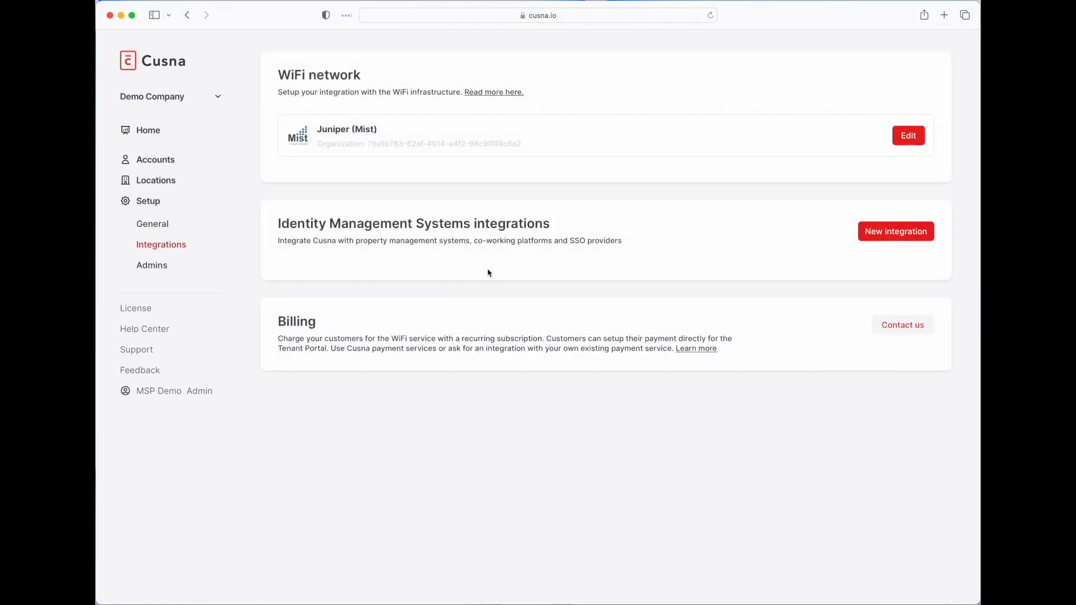